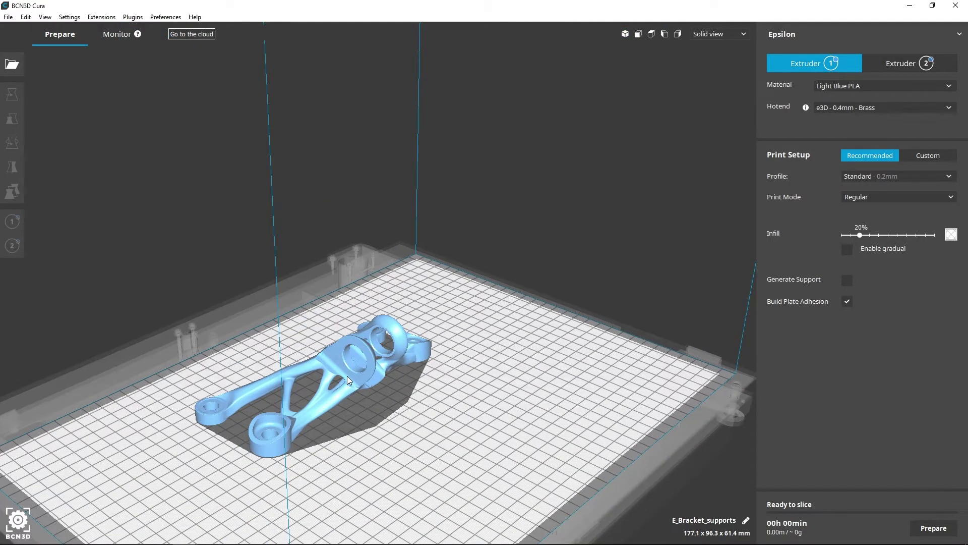
- View the bracket from the front, left and right, then return to the 3D perspective
left_click(638, 34)
left_click(665, 34)
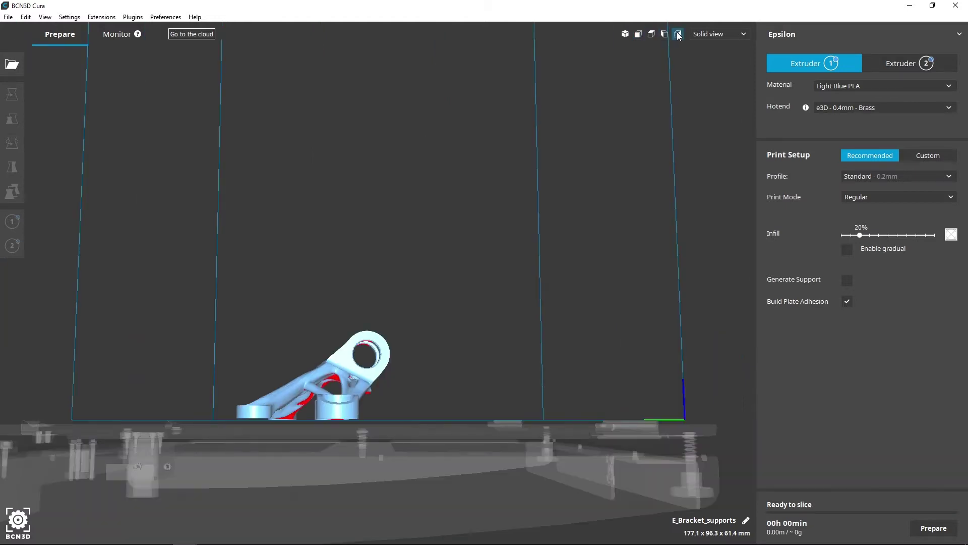
left_click(678, 33)
left_click(625, 33)
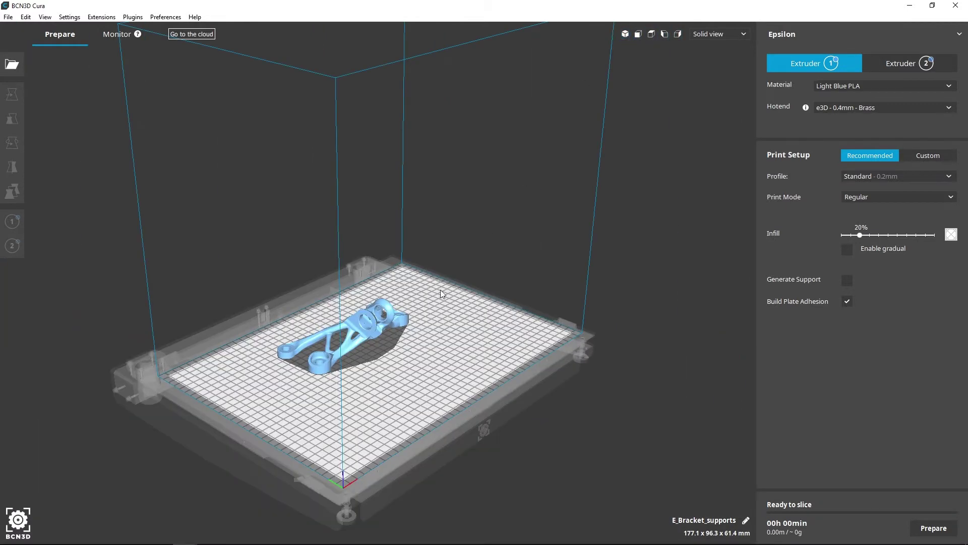
- Rotate the bracket around its vertical axis with the Rotate tool's blue ring
left_click(358, 365)
left_click(12, 143)
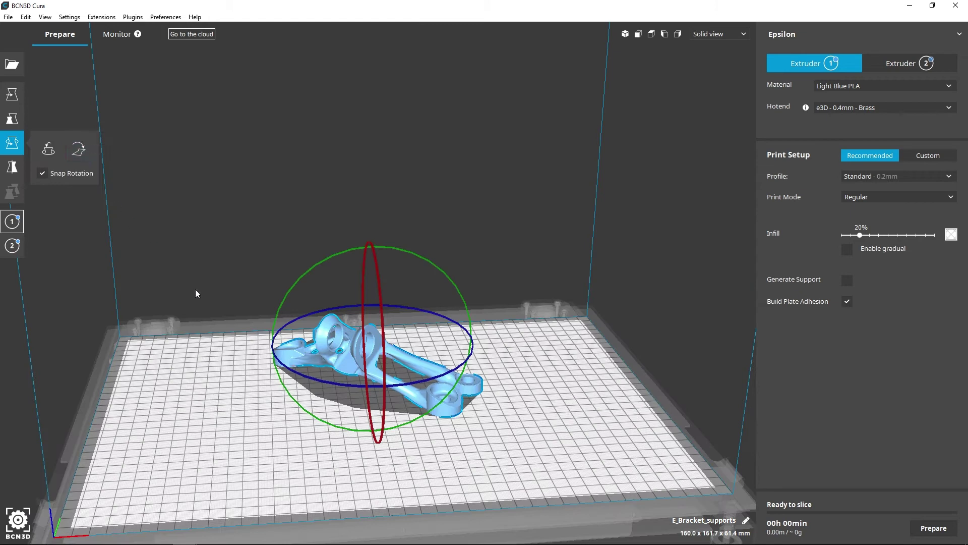
left_click_drag(293, 370, 346, 398)
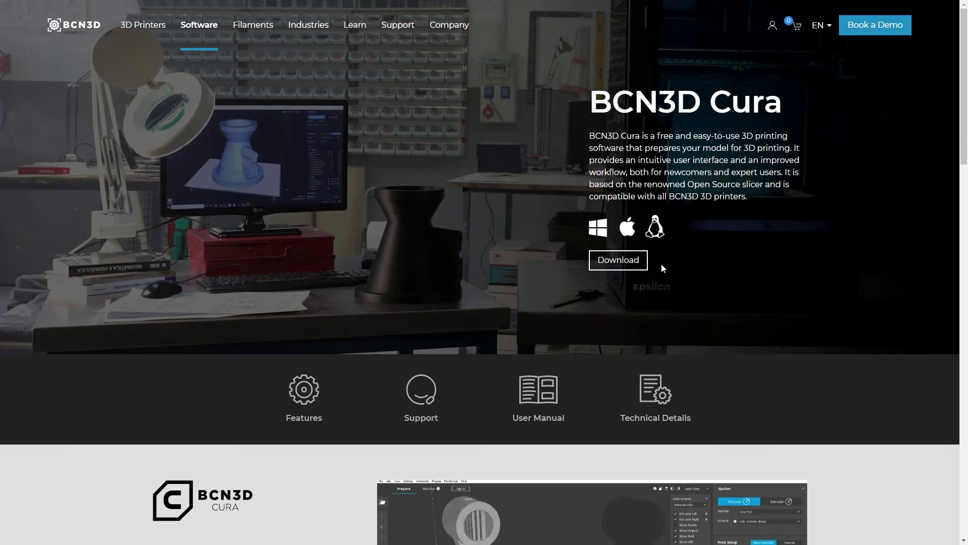
- Download the BCN3D.Cura-3.2.0-win64 installer from the BCN3D Cura software page
left_click(642, 262)
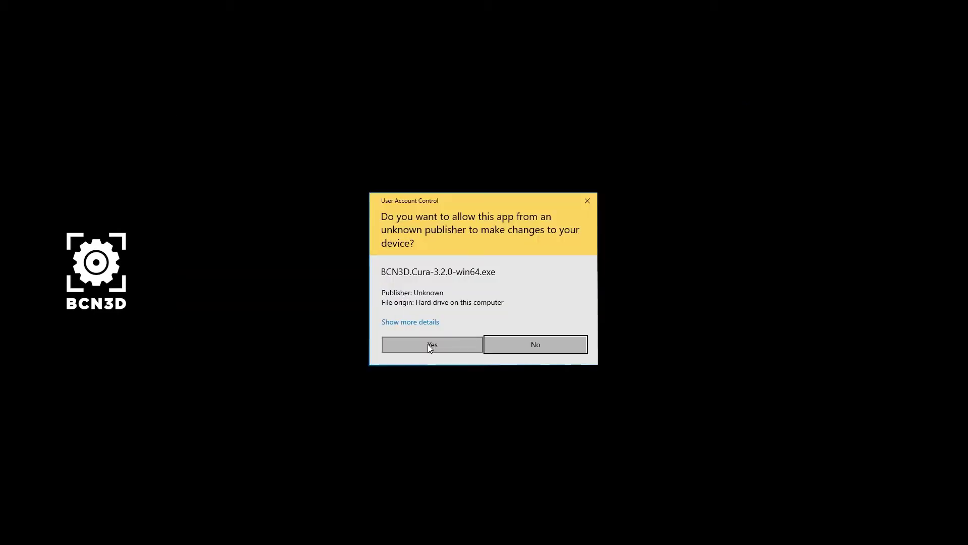
- Allow the installer, accept the license, and keep the default install location and Start menu folder
left_click(428, 344)
left_click(539, 354)
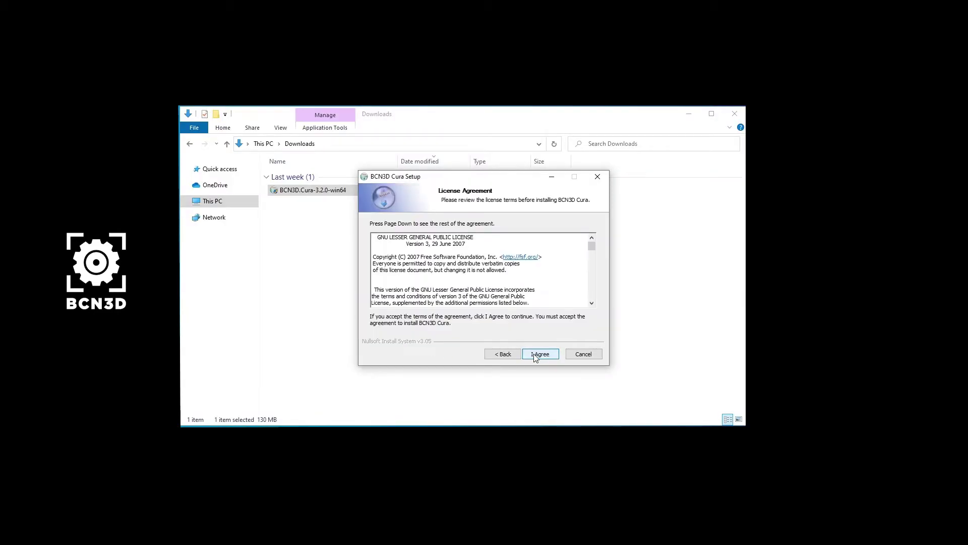
left_click_drag(593, 242, 594, 305)
left_click(542, 354)
left_click(540, 354)
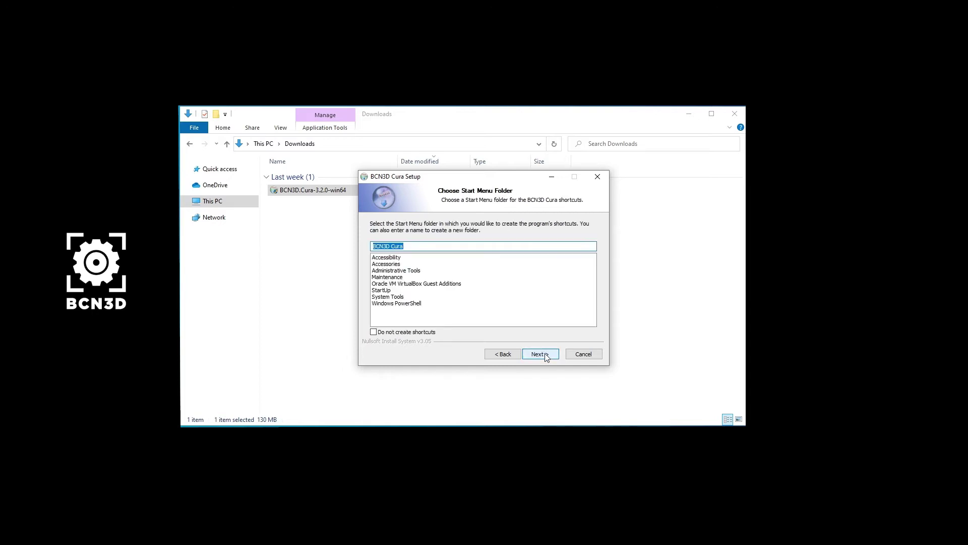
left_click(539, 354)
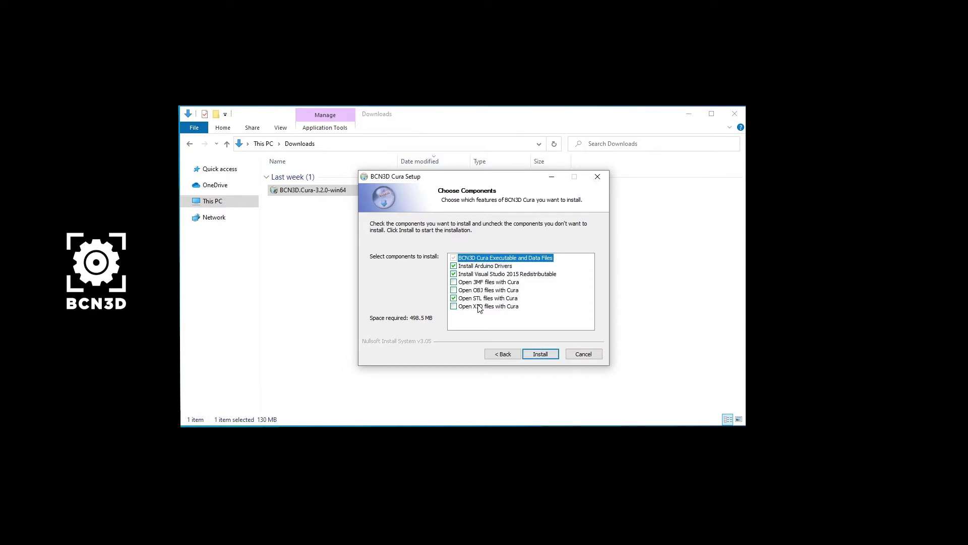
- Install BCN3D Cura with the Adafruit and Arduino USB drivers, then finish and launch it
left_click(546, 355)
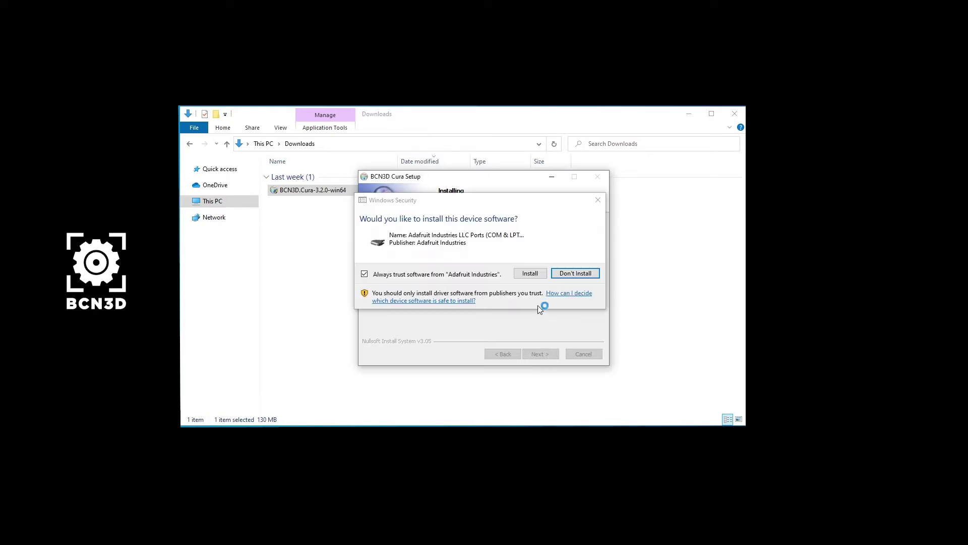
left_click(530, 273)
left_click(523, 275)
left_click(541, 355)
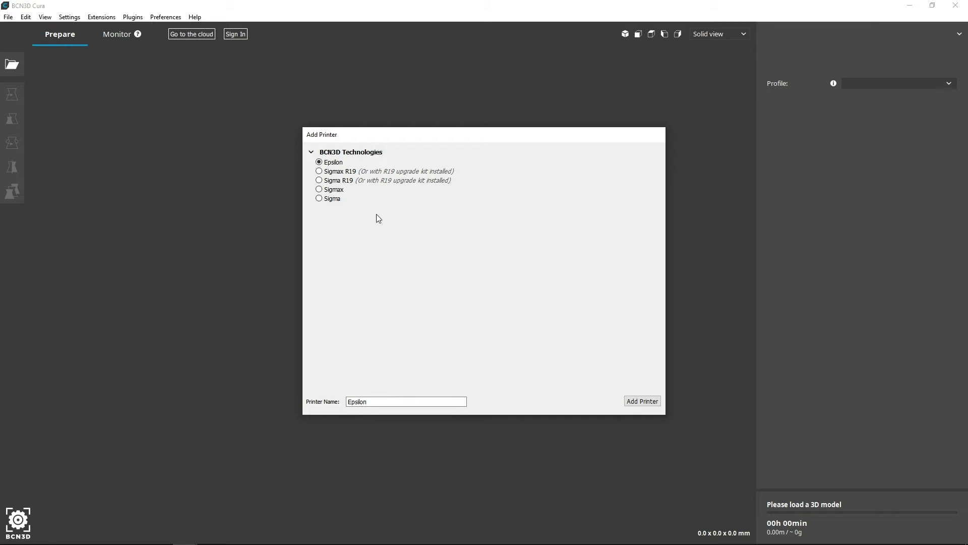
- Add the Epsilon printer and close the Important information notice
left_click(642, 401)
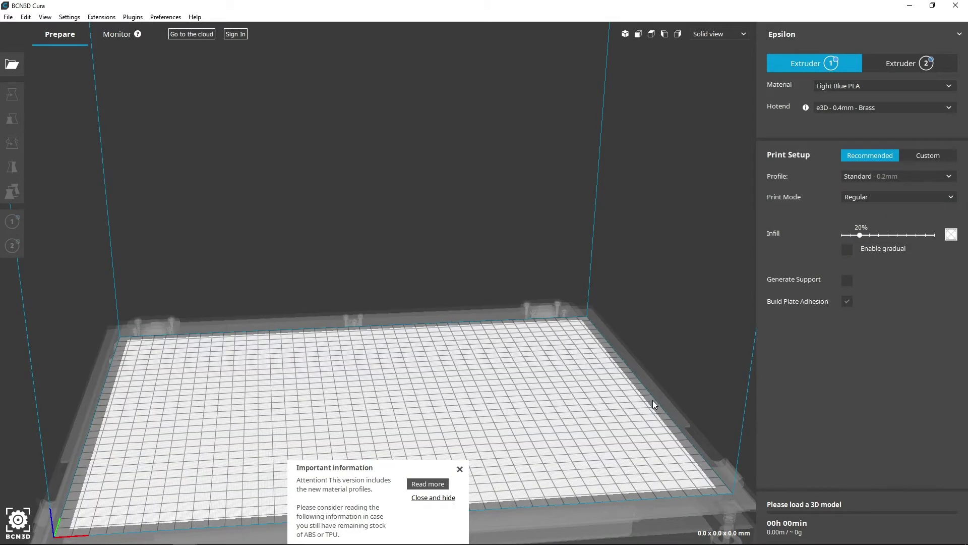
left_click(460, 469)
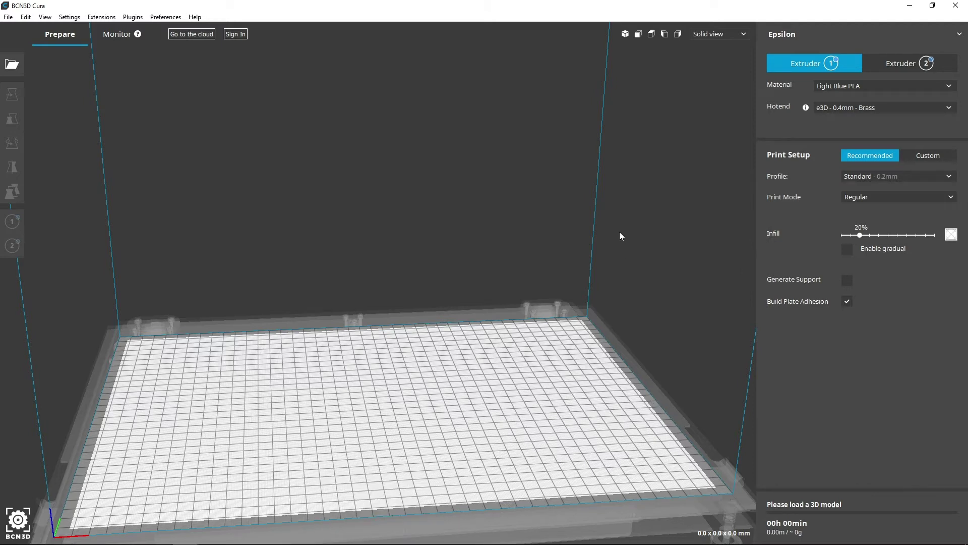
- Sign in to the BCN3D account with the account e-mail and password
left_click(237, 35)
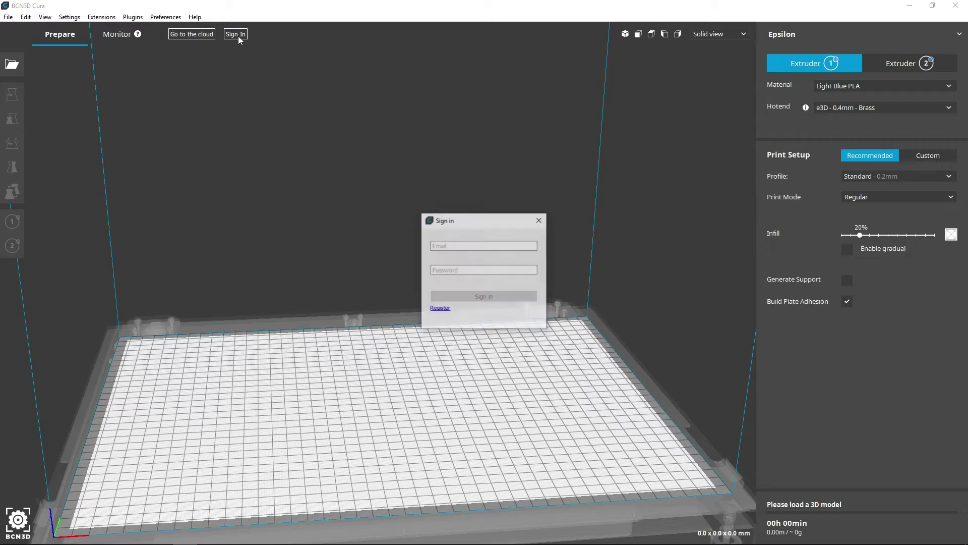
left_click(494, 248)
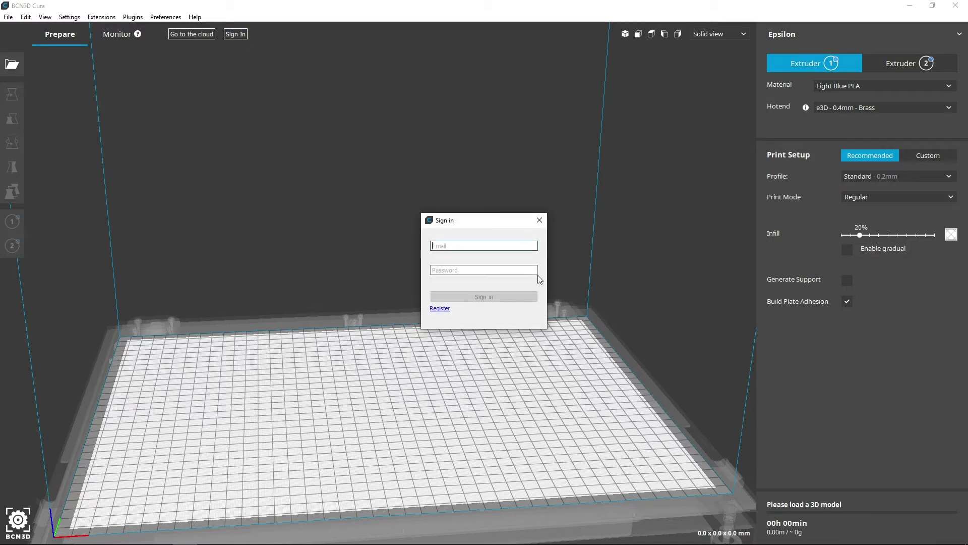
key("Tab")
type("*********")
left_click(525, 298)
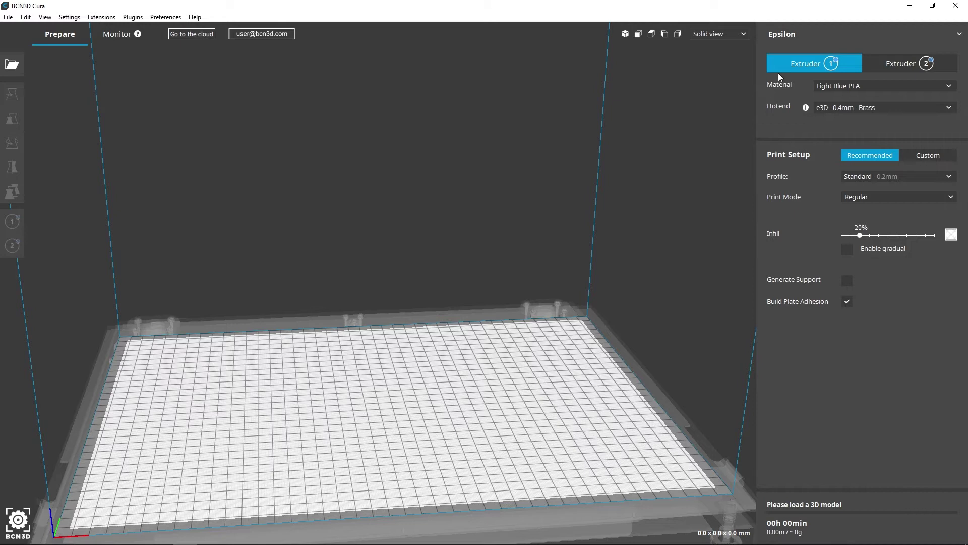
- Through Manage Printers, add the Epsilon found under Network Printers and make it active
left_click(824, 28)
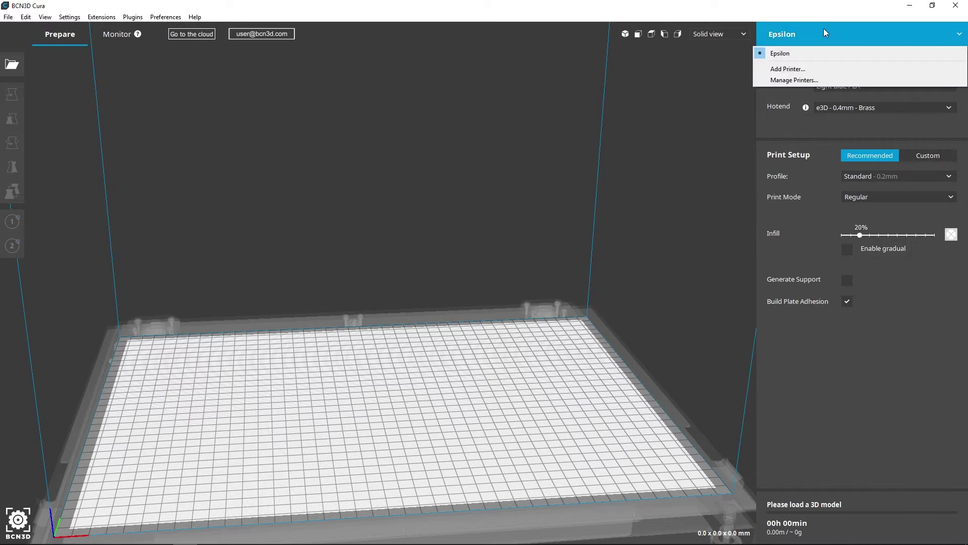
left_click(813, 81)
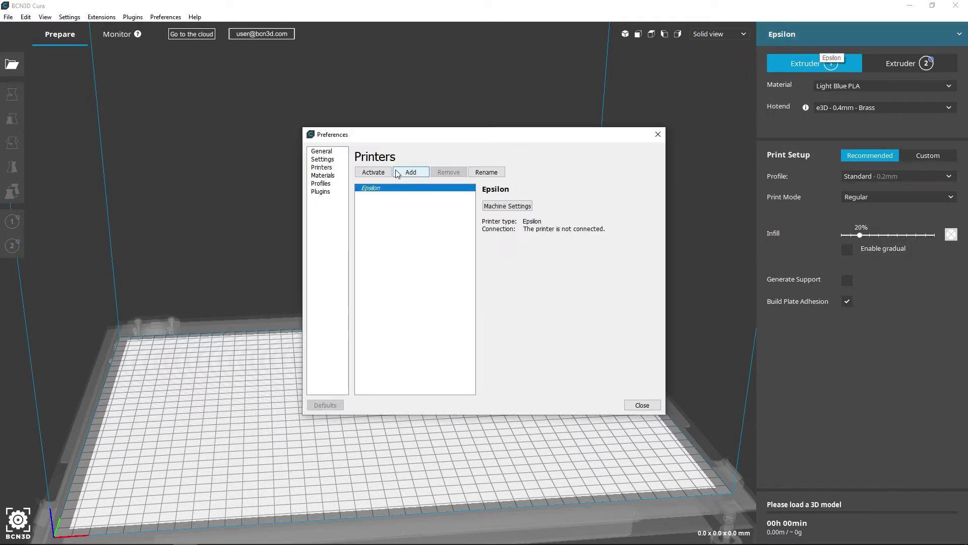
left_click(398, 173)
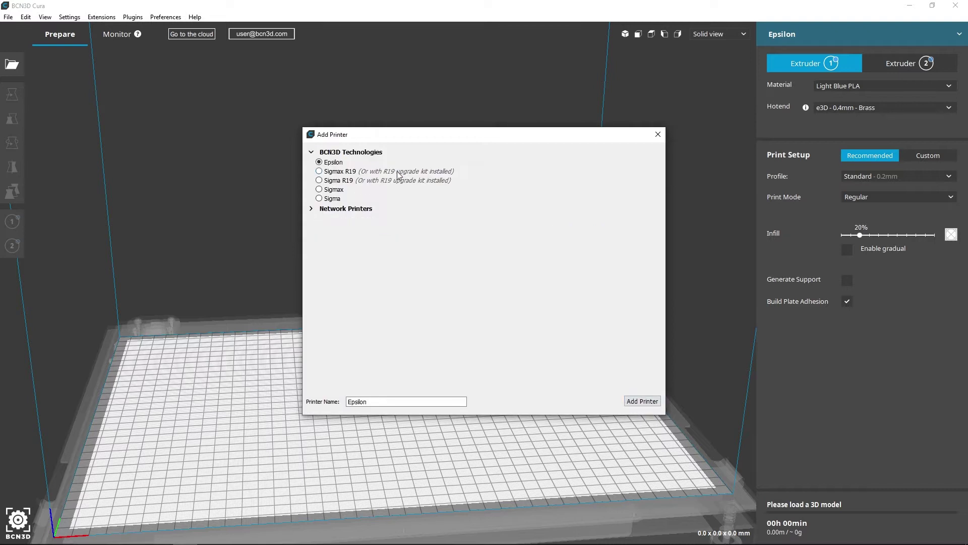
left_click(355, 209)
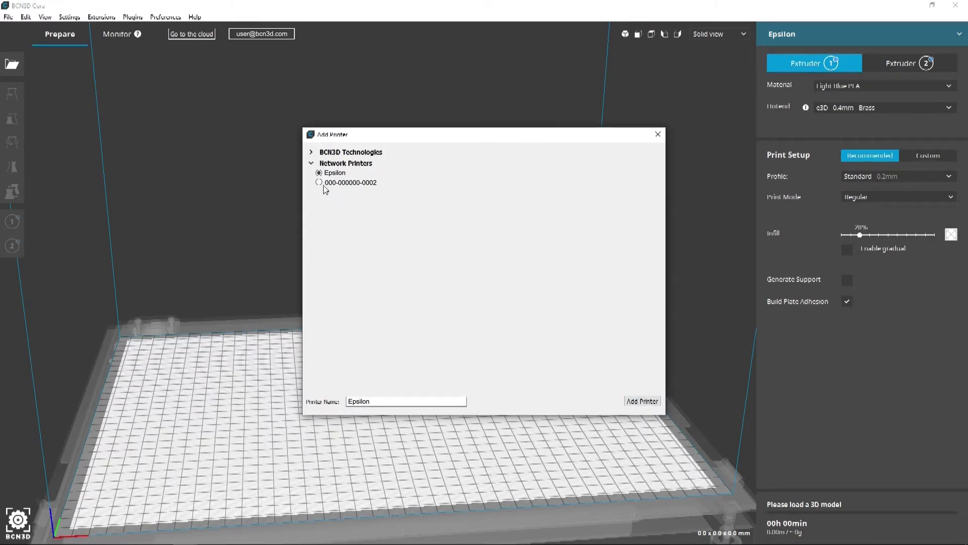
left_click(319, 183)
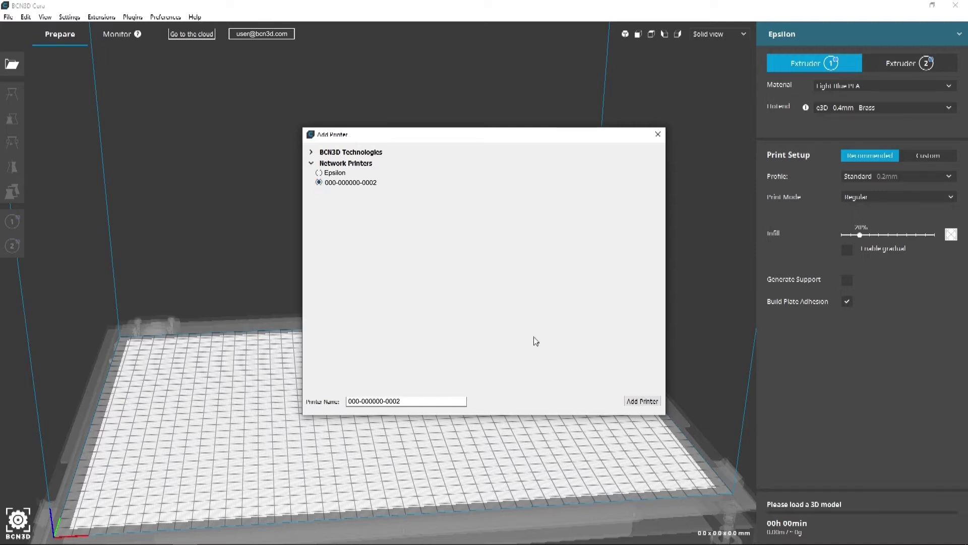
left_click(626, 400)
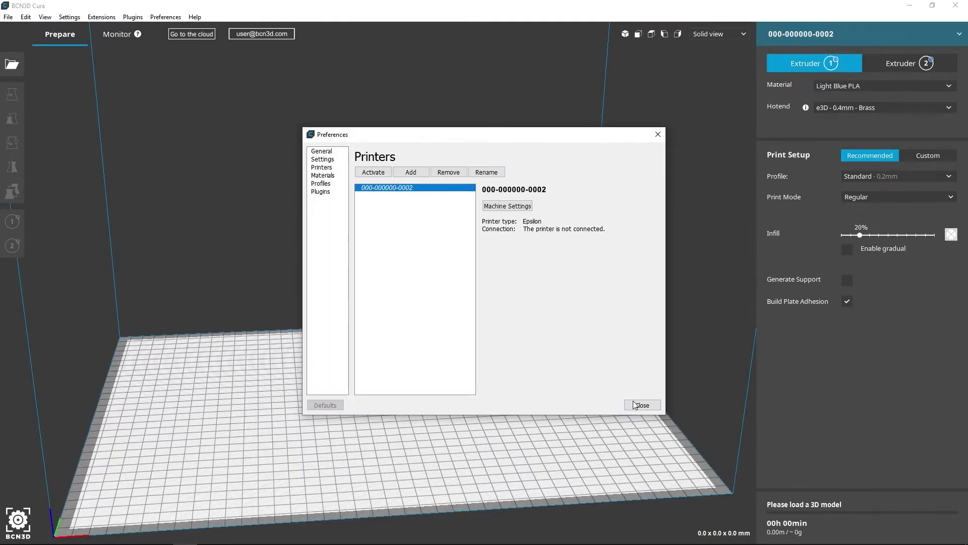
left_click(634, 405)
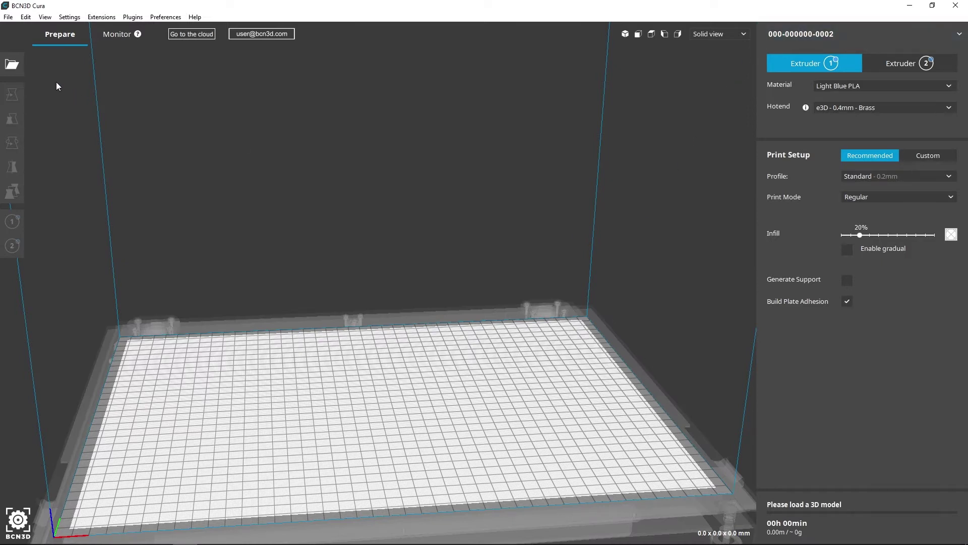
- Load Bracket_supports onto the build plate and nudge it along X with the red Move arrow
left_click(22, 63)
left_click(128, 92)
left_click(559, 338)
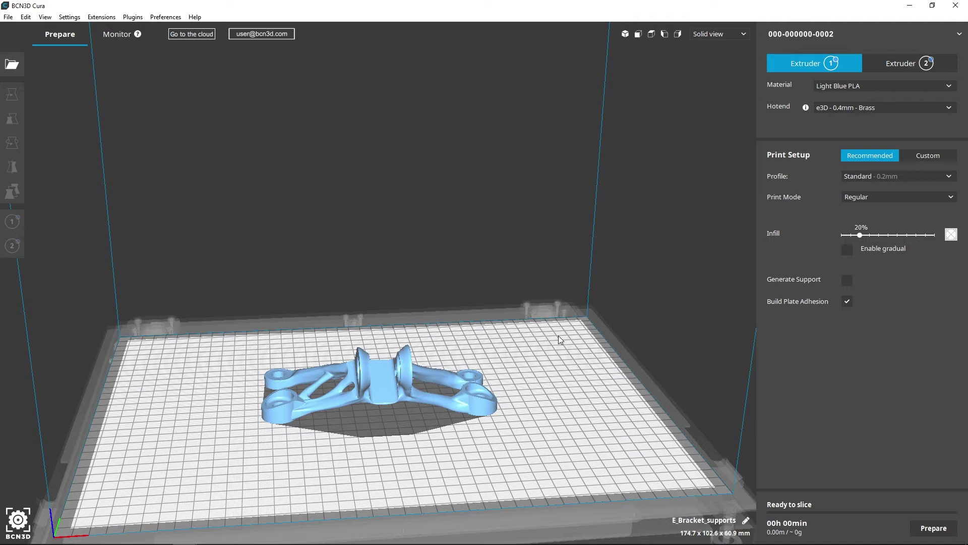
left_click(408, 364)
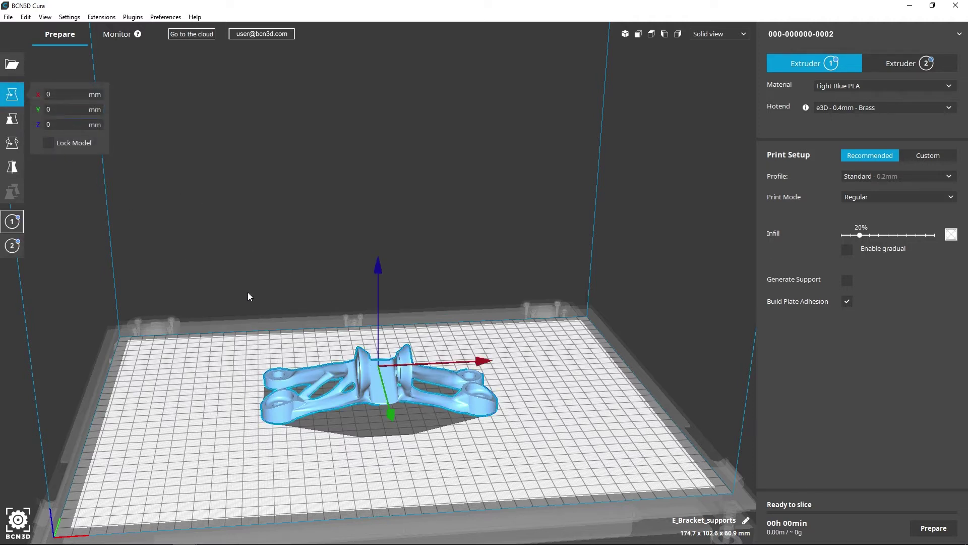
mouse_move(401, 369)
left_mouse_down()
mouse_move(427, 371)
mouse_move(403, 375)
mouse_move(406, 442)
mouse_move(398, 405)
mouse_move(406, 442)
mouse_move(410, 350)
mouse_move(336, 386)
mouse_move(412, 404)
mouse_move(397, 383)
left_mouse_up()
left_click(19, 123)
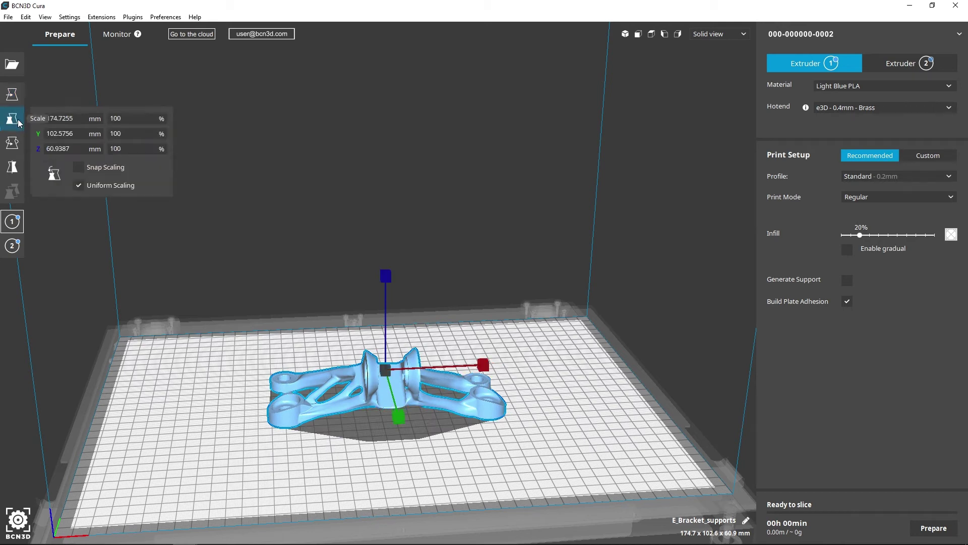
mouse_move(480, 366)
left_mouse_down()
mouse_move(545, 367)
mouse_move(487, 366)
left_mouse_up()
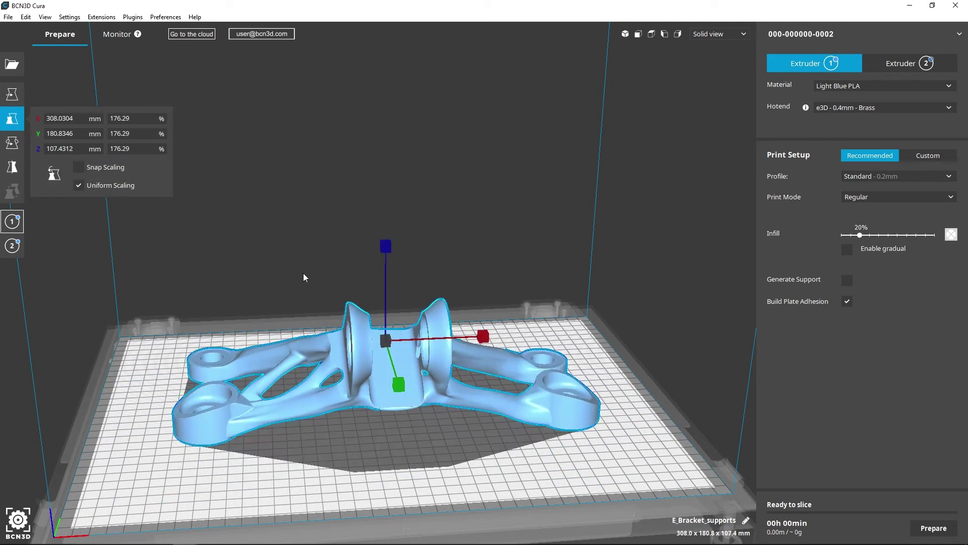
left_click(138, 117)
type("100")
key("Return")
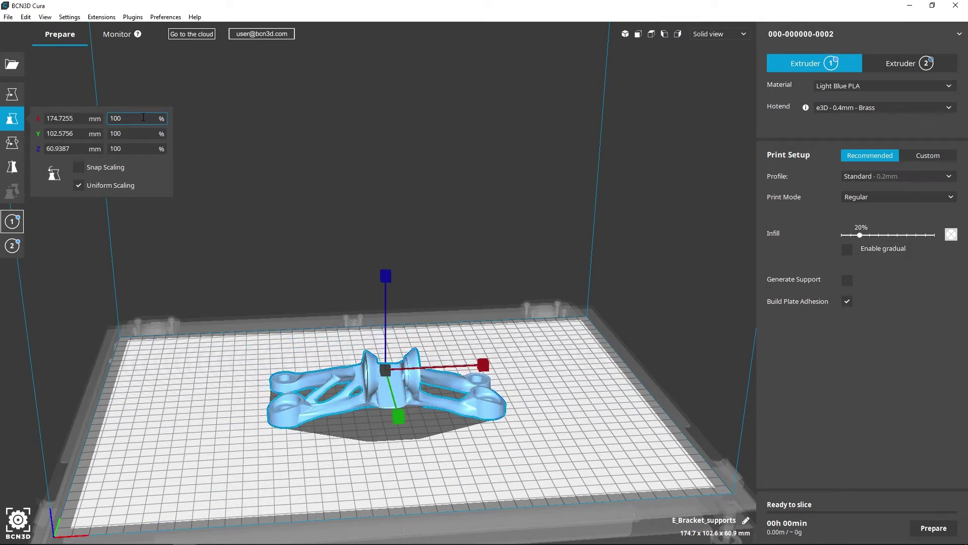
- Rotate the bracket 90° about Z, tilt it, lay it flat, then turn it about Z again
left_click(17, 146)
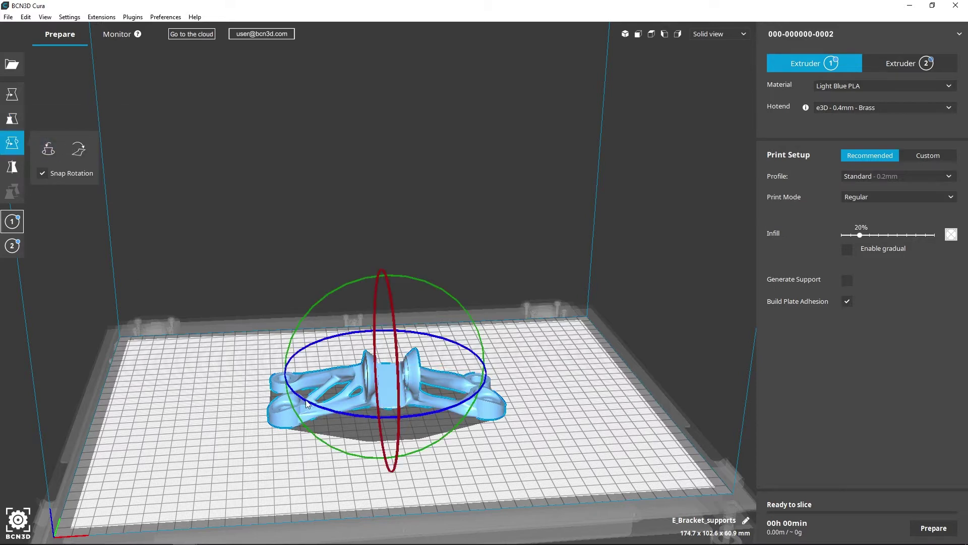
left_click_drag(308, 404, 399, 414)
left_click_drag(414, 282, 463, 340)
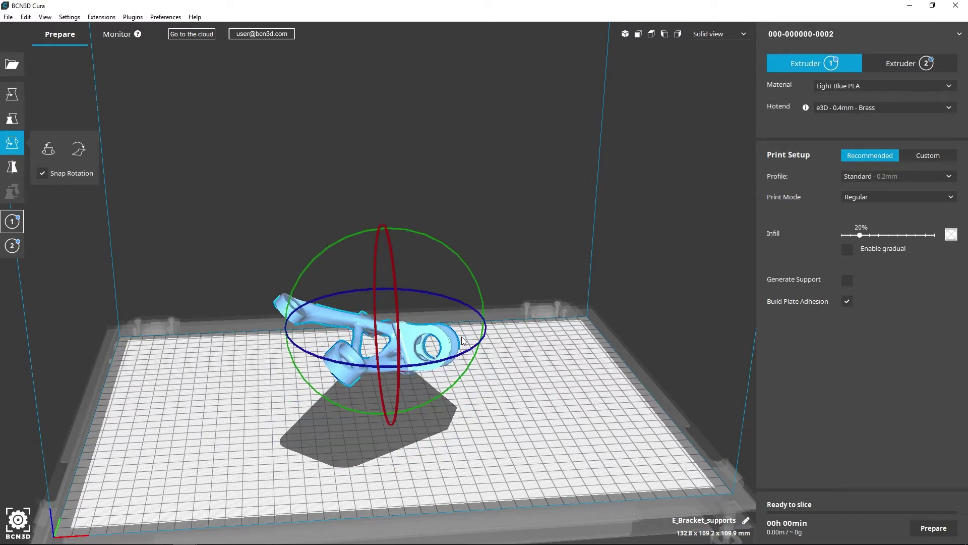
left_click(82, 154)
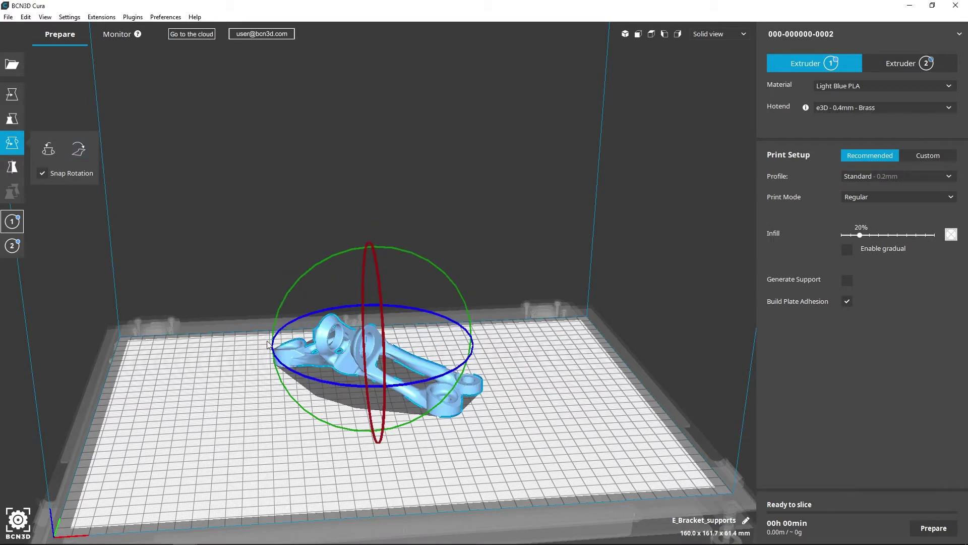
left_click_drag(292, 371, 373, 376)
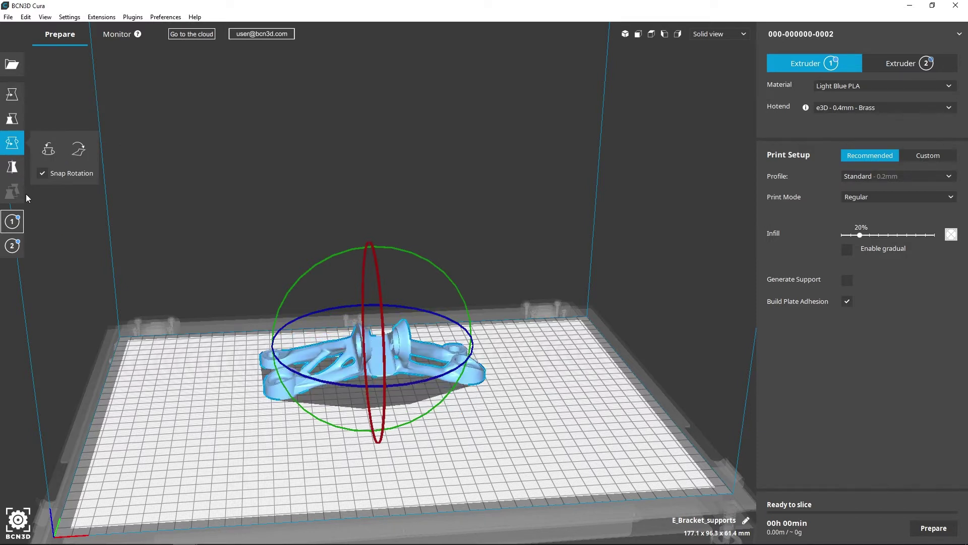
left_click(16, 172)
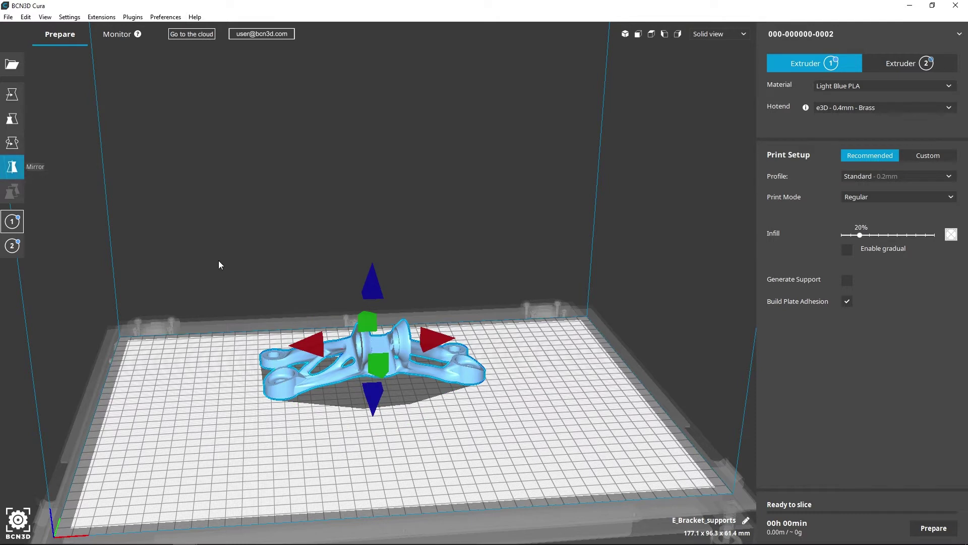
left_click(376, 362)
left_click(376, 398)
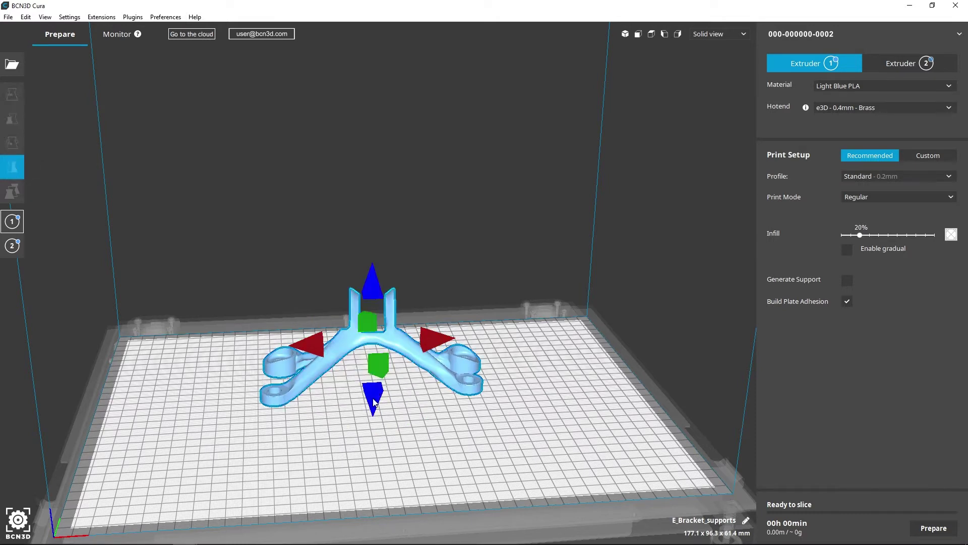
left_click(371, 293)
left_click(370, 324)
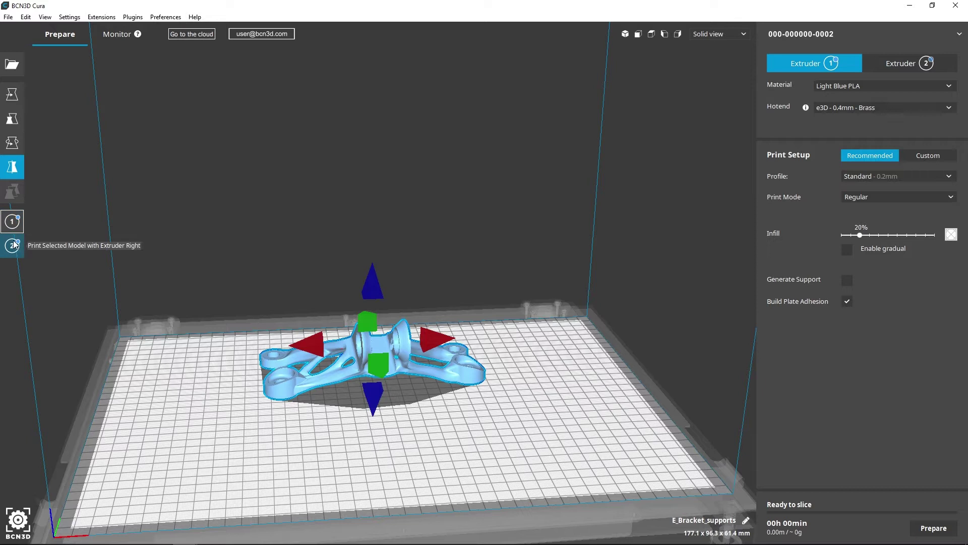
- Deselect the bracket and inspect it from the perspective, front, top and both side views
left_click(34, 263)
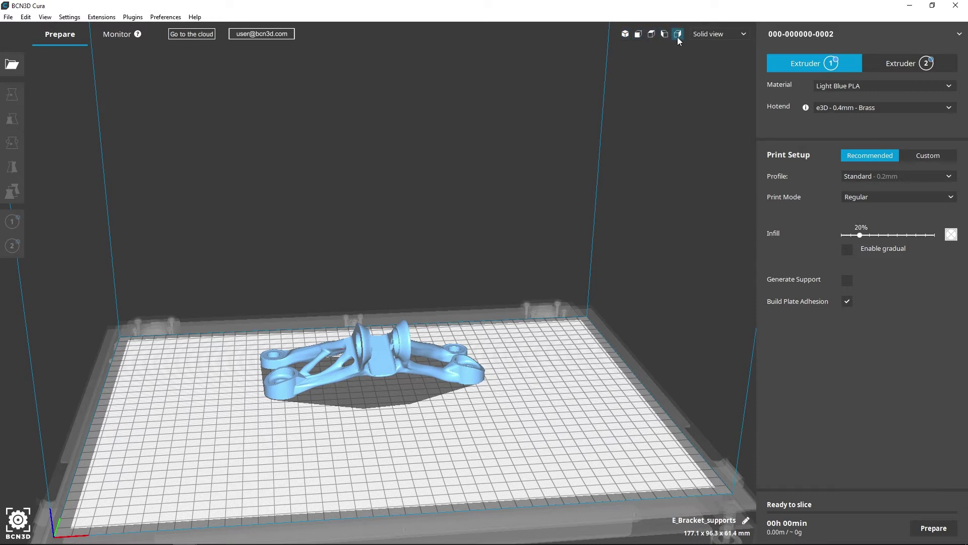
left_click(628, 37)
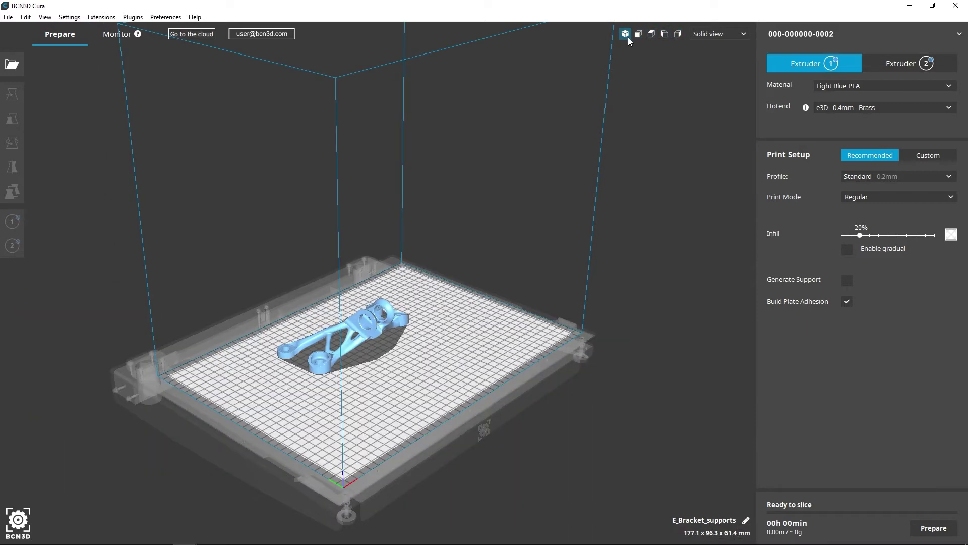
scroll(350, 370, "up", 2)
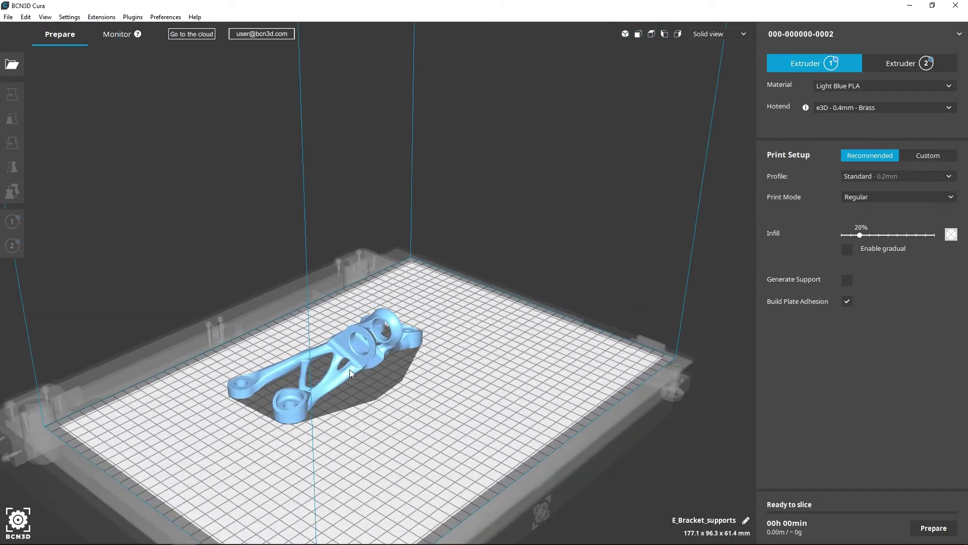
scroll(347, 376, "up", 3)
middle_click_drag(347, 377, 395, 324)
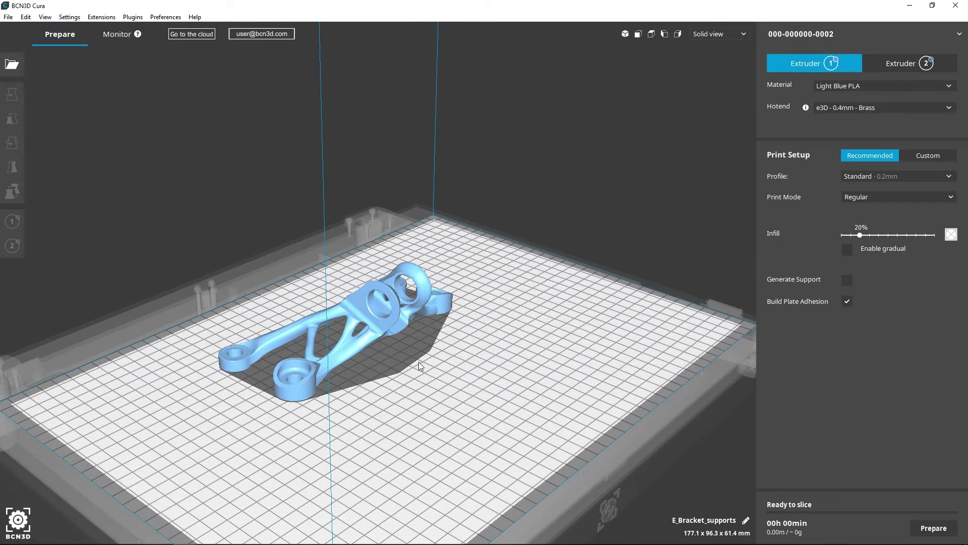
left_click(639, 35)
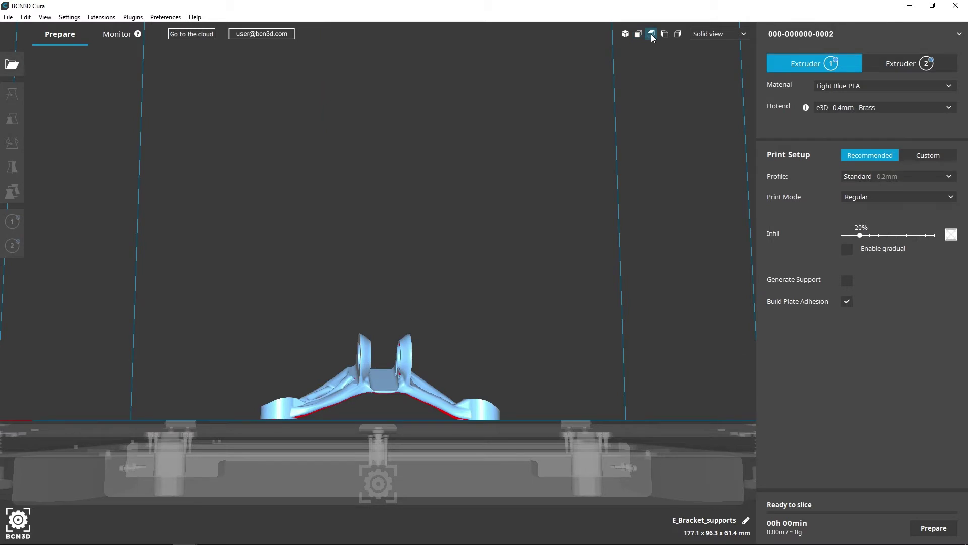
left_click(652, 34)
left_click(670, 33)
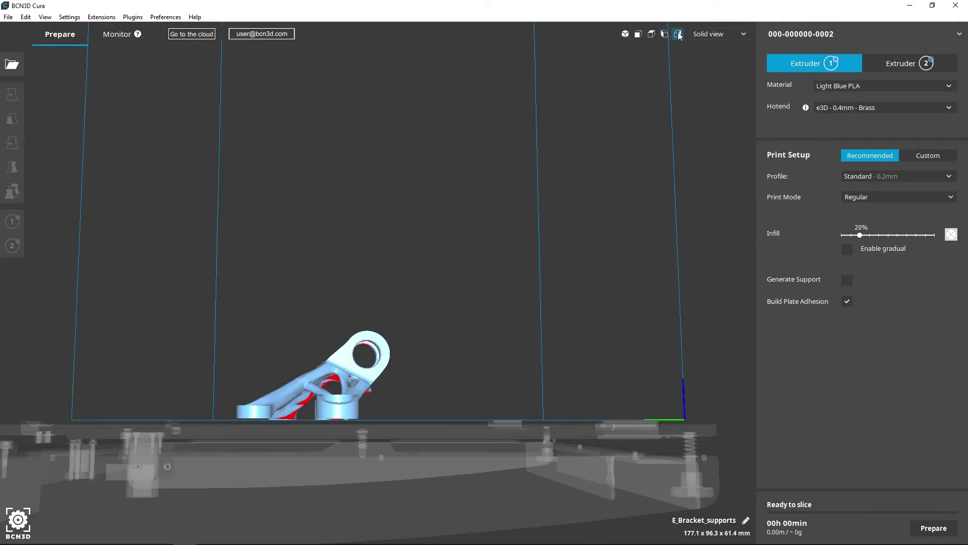
left_click(678, 34)
left_click(626, 34)
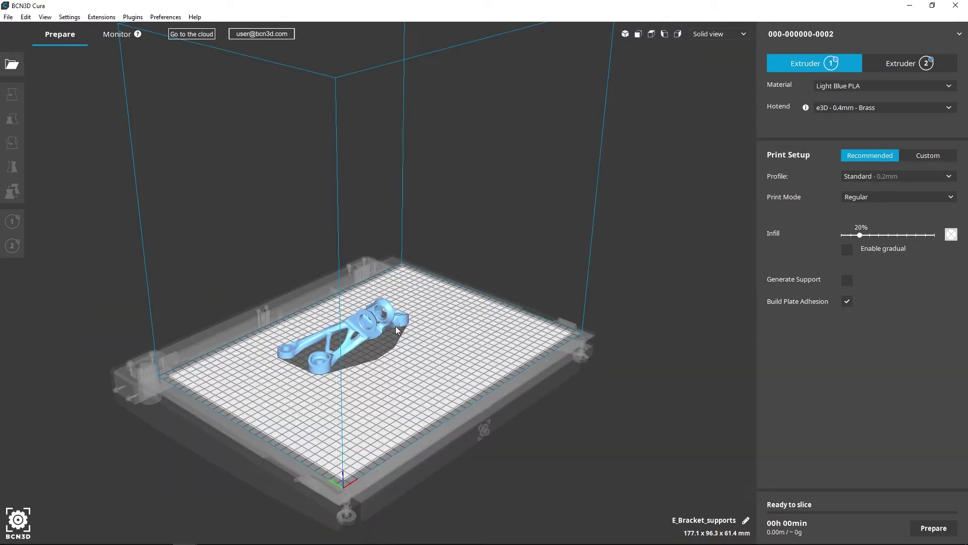
scroll(373, 344, "up", 5)
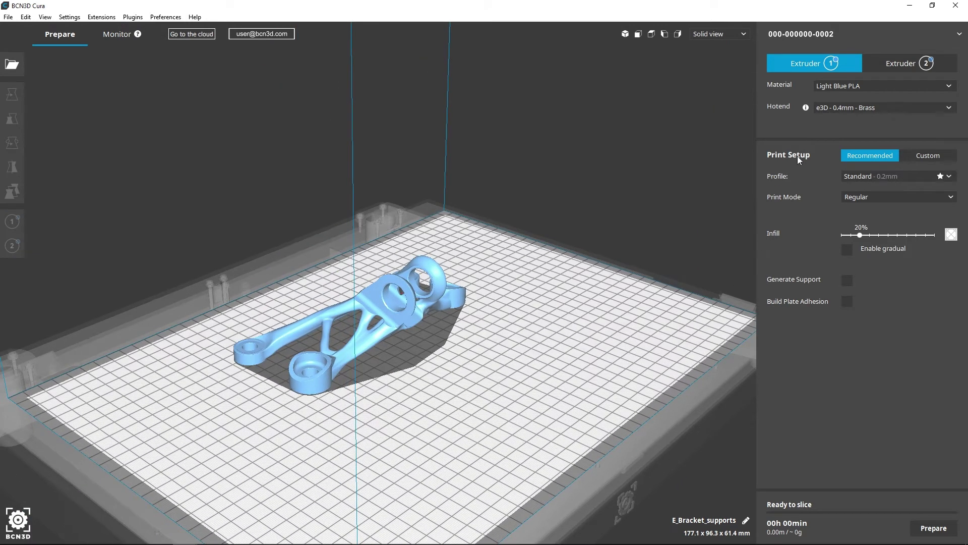
- Set extruder 1's material to BCN3D Filaments > PLA > Dark Blue PLA
left_click(894, 86)
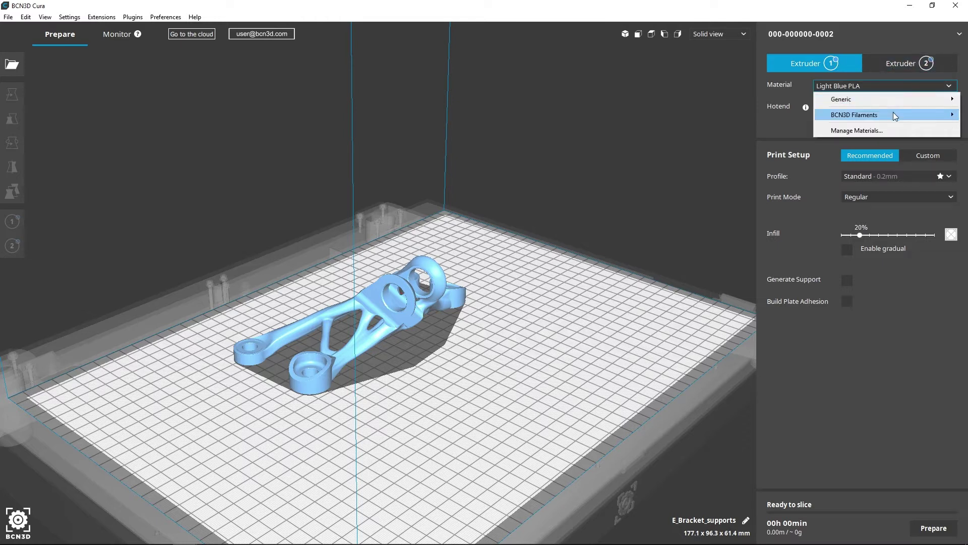
mouse_move(894, 113)
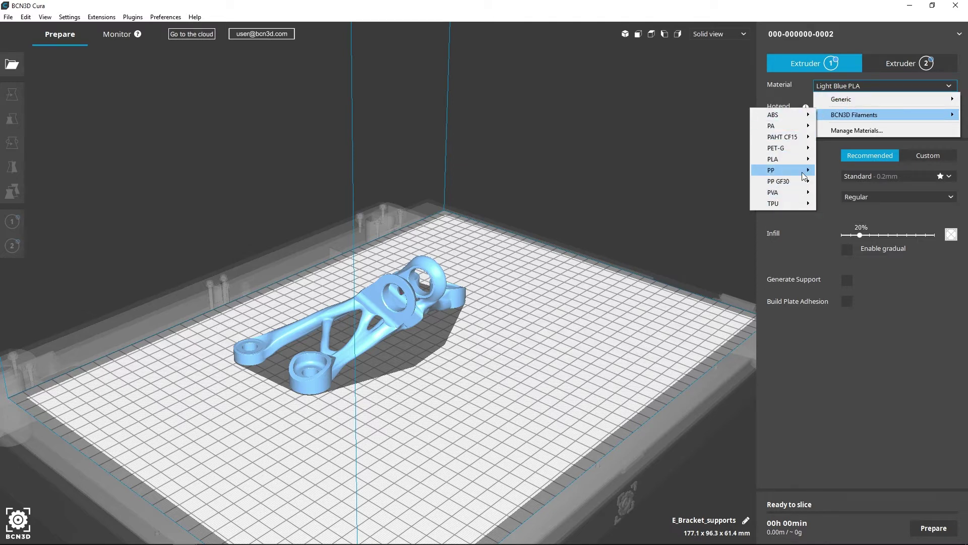
mouse_move(805, 161)
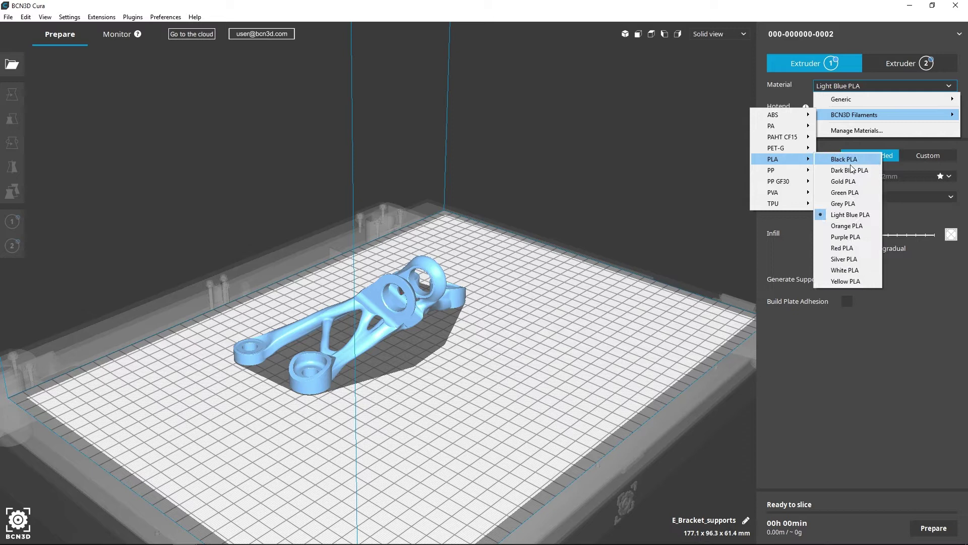
left_click(852, 171)
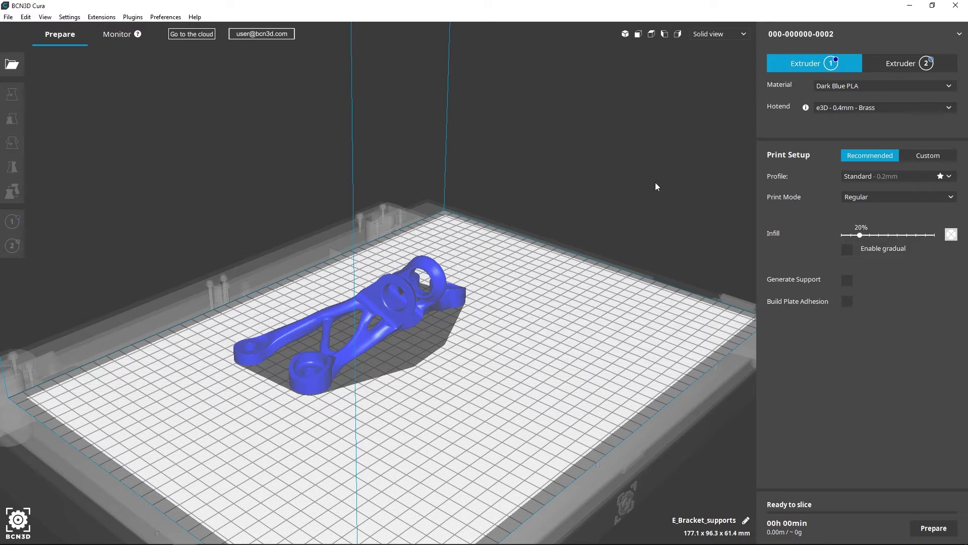
- Select the bracket, try extruder 2, then assign it back to extruder 1
left_click(384, 310)
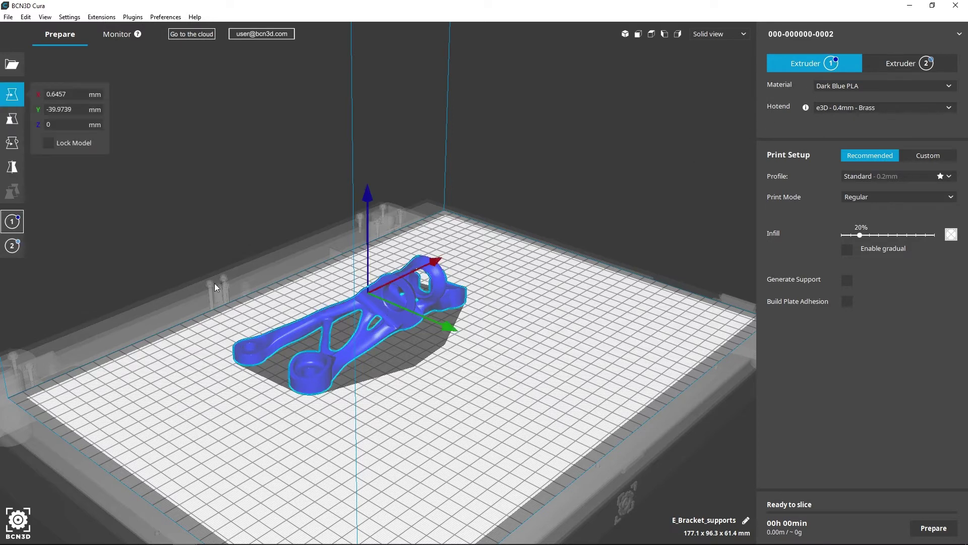
left_click(12, 246)
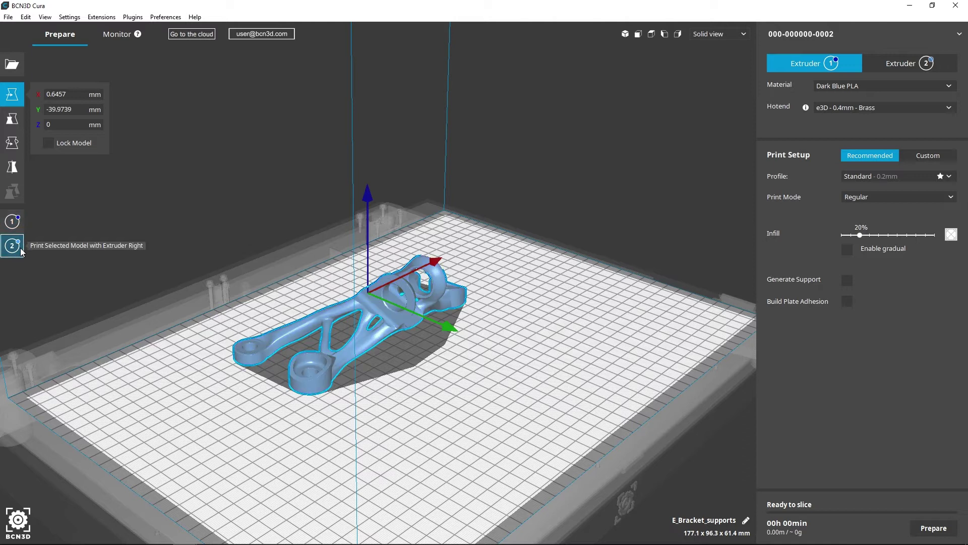
left_click(22, 226)
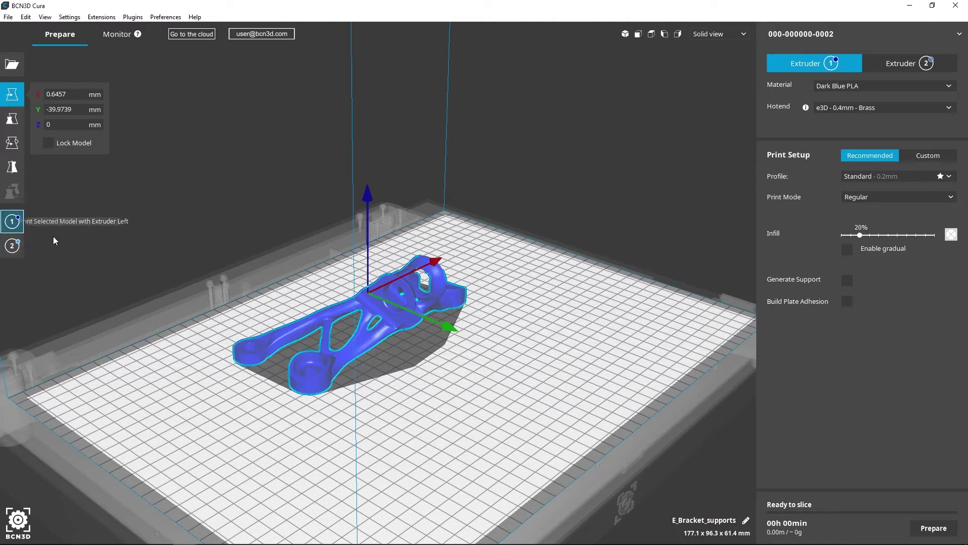
- Deselect the bracket, look over the hotend and profile lists unchanged, then show the print modes
left_click(492, 312)
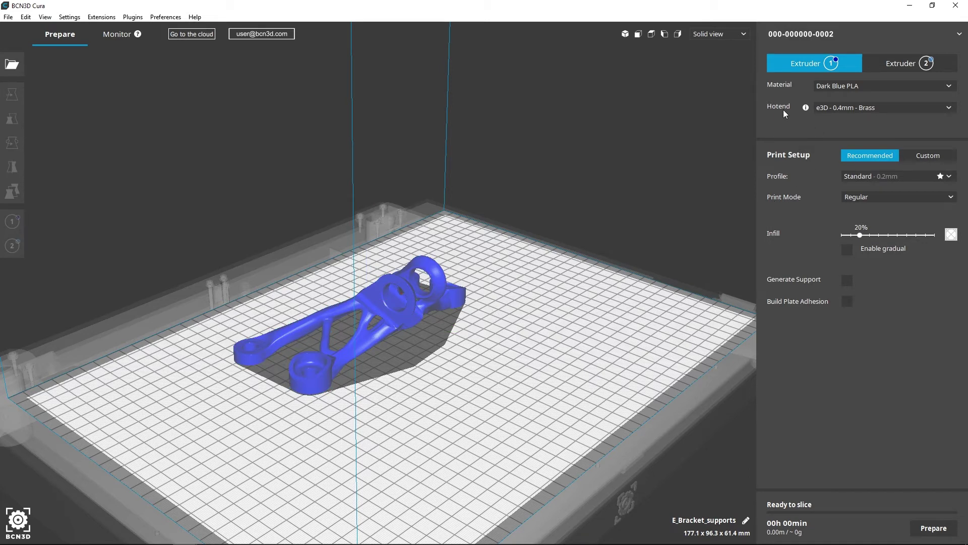
left_click(902, 111)
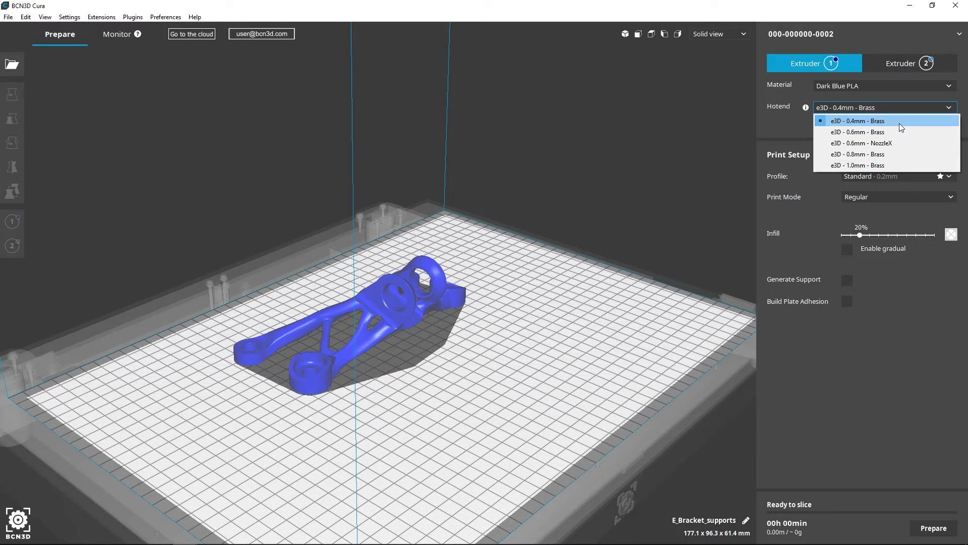
left_click(800, 120)
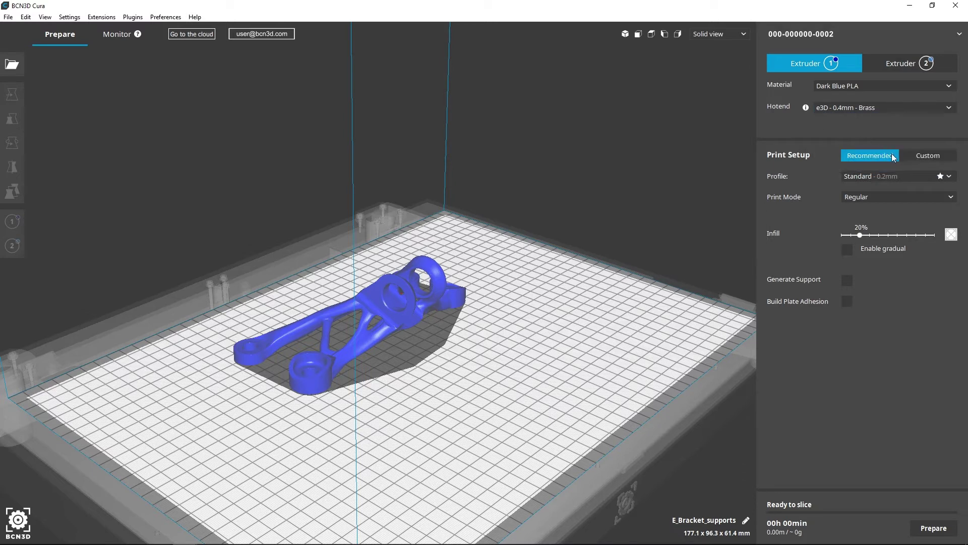
left_click(916, 175)
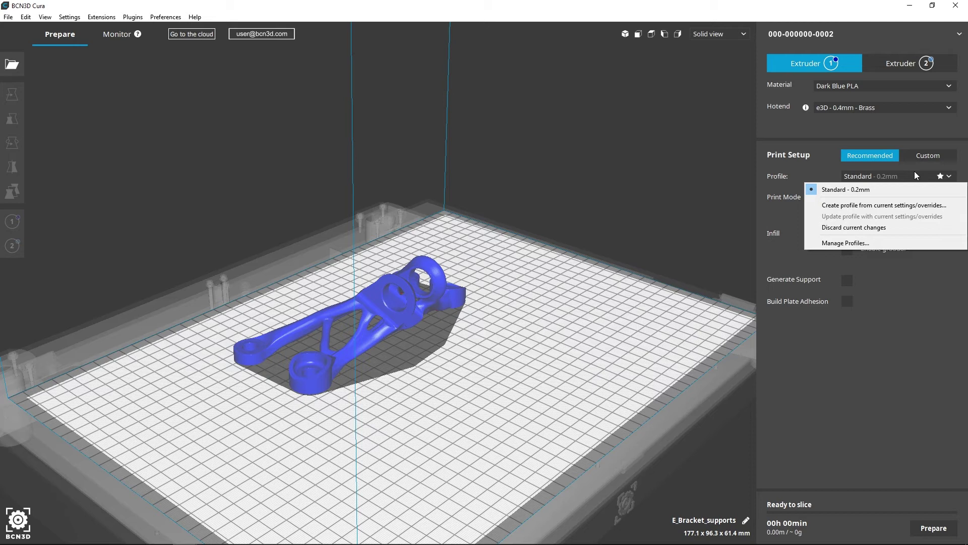
left_click(913, 164)
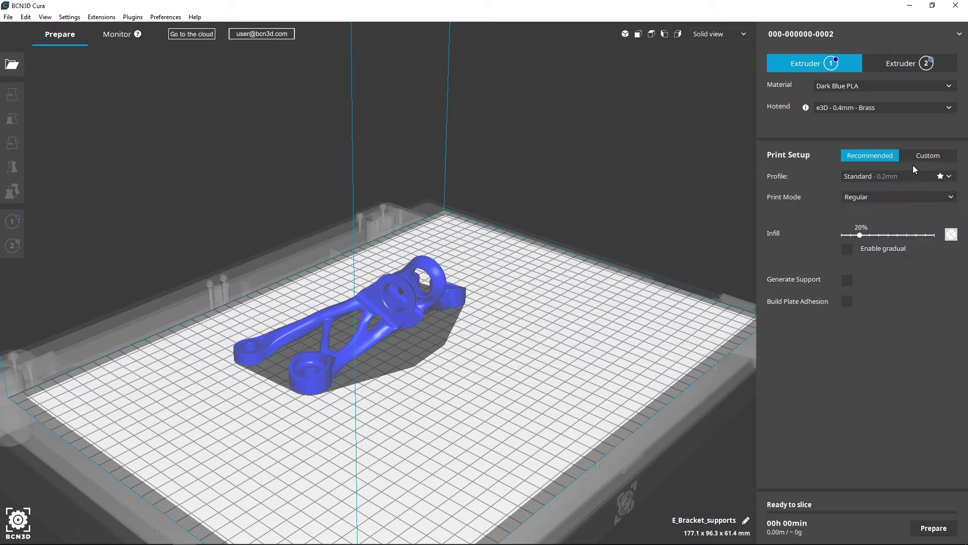
left_click(916, 193)
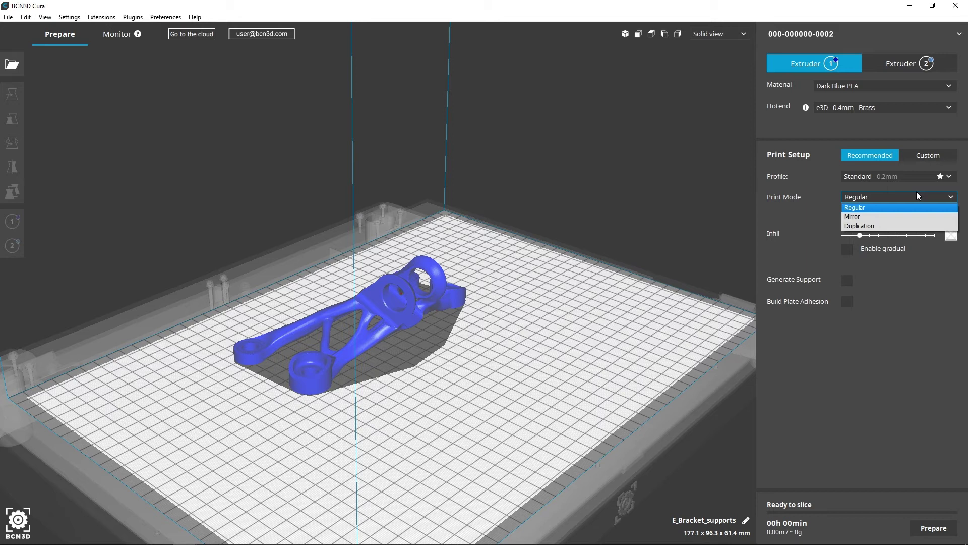
- Try Mirror print mode, turning the bracket 90° and shifting it with its mirrored copy
left_click(914, 219)
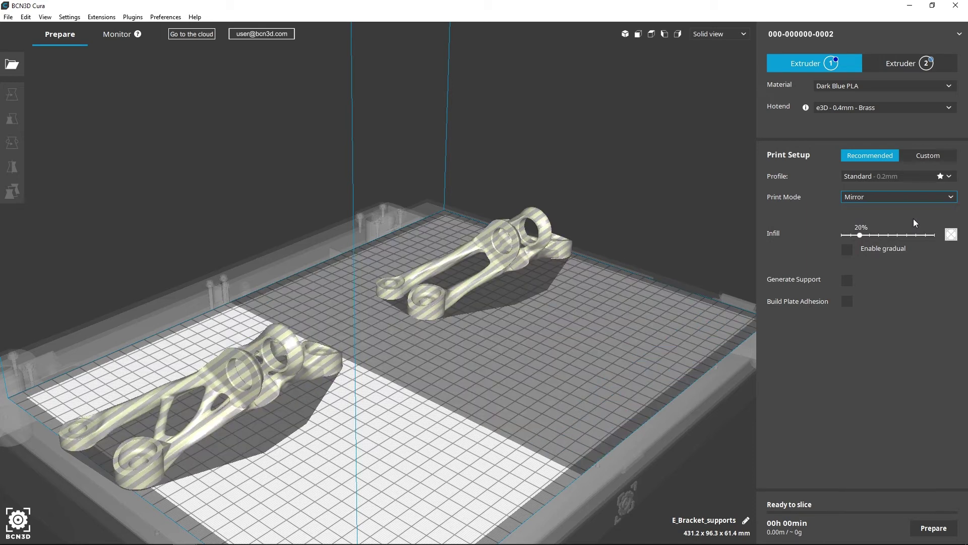
left_click(283, 355)
left_click(12, 143)
left_click_drag(149, 325, 132, 397)
left_click(12, 93)
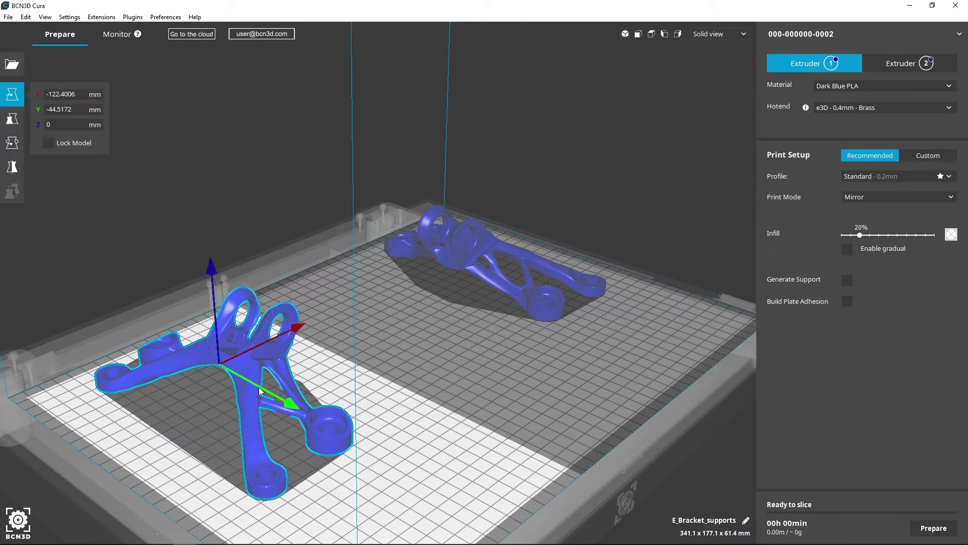
left_click_drag(260, 392, 309, 427)
left_click(216, 323)
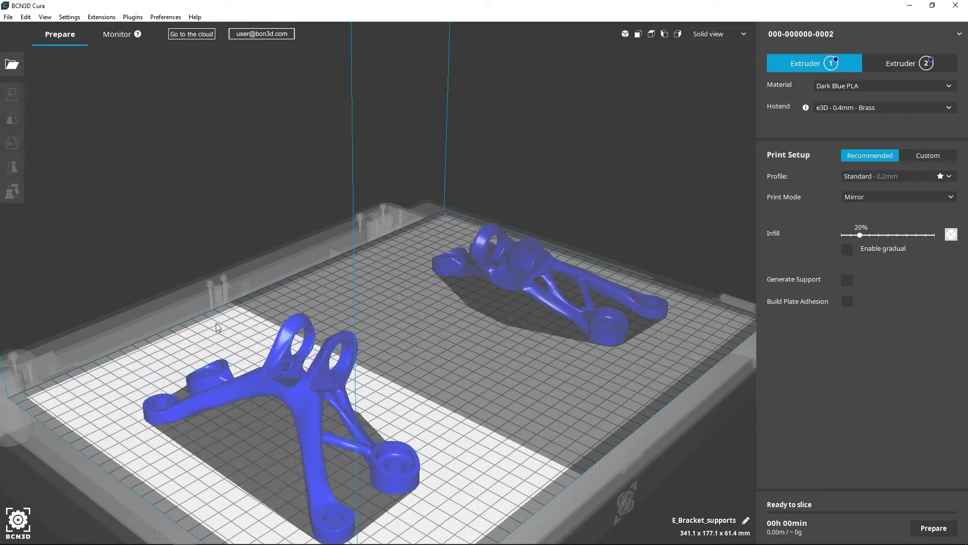
- Switch the print mode to Duplication and orbit to view both brackets from the side
left_click(910, 196)
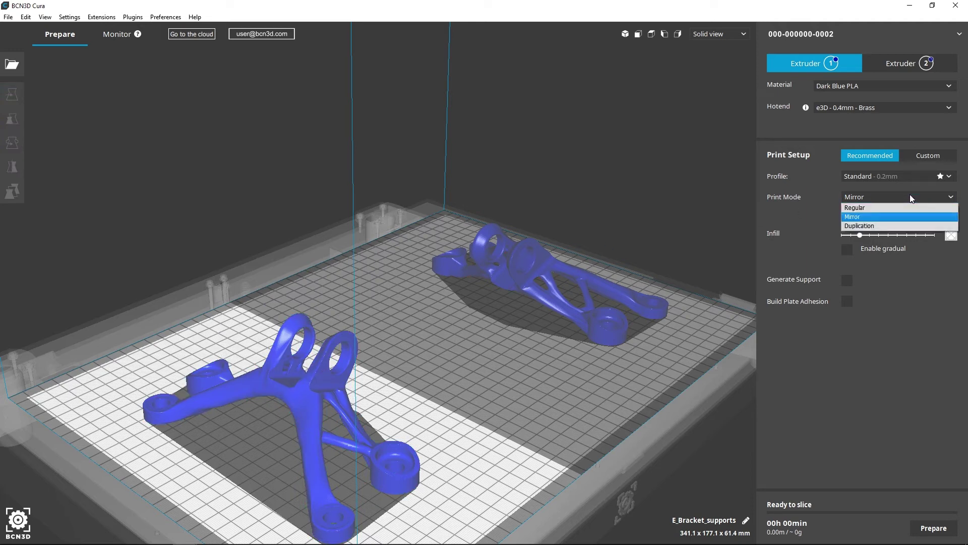
left_click(903, 224)
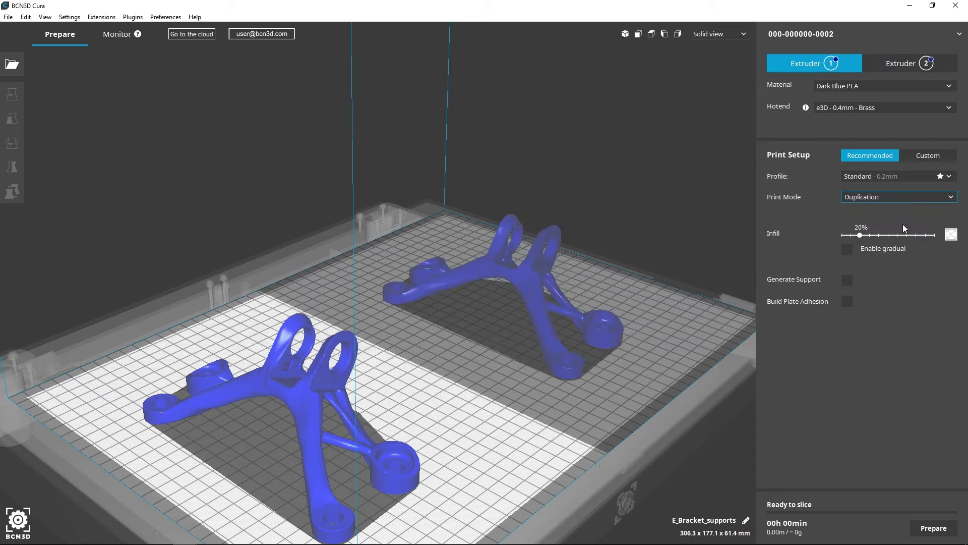
right_click_drag(646, 347, 672, 338)
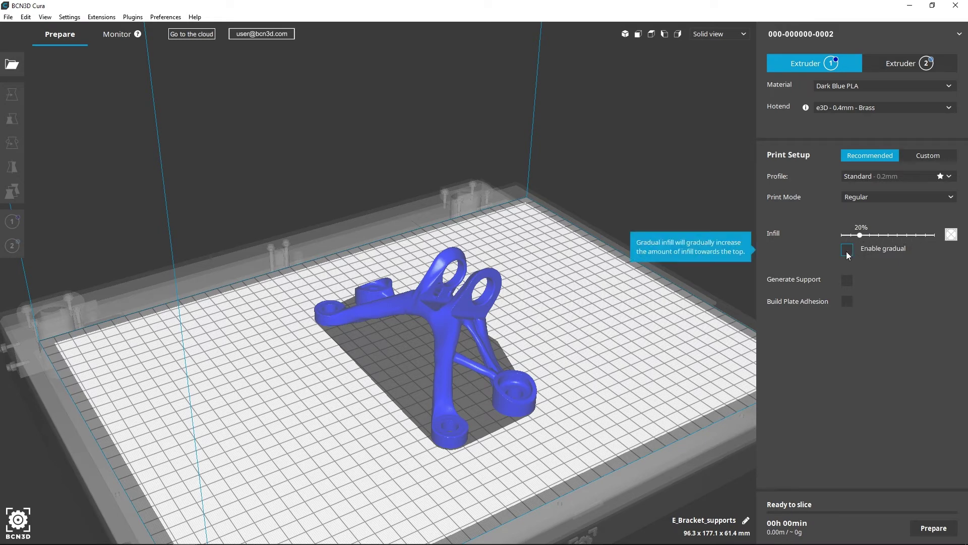
- Turn on support generation and print supports with Extruder Right
left_click(848, 280)
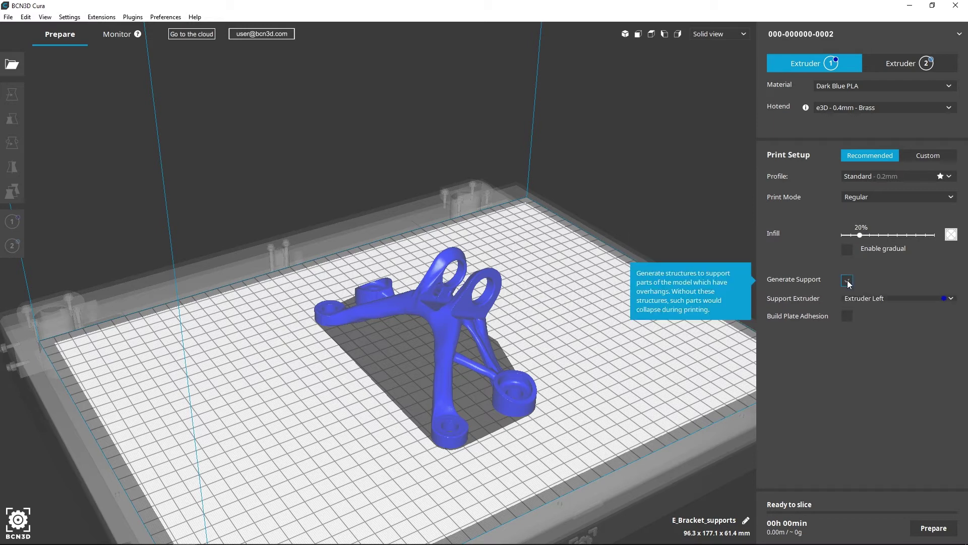
left_click(898, 301)
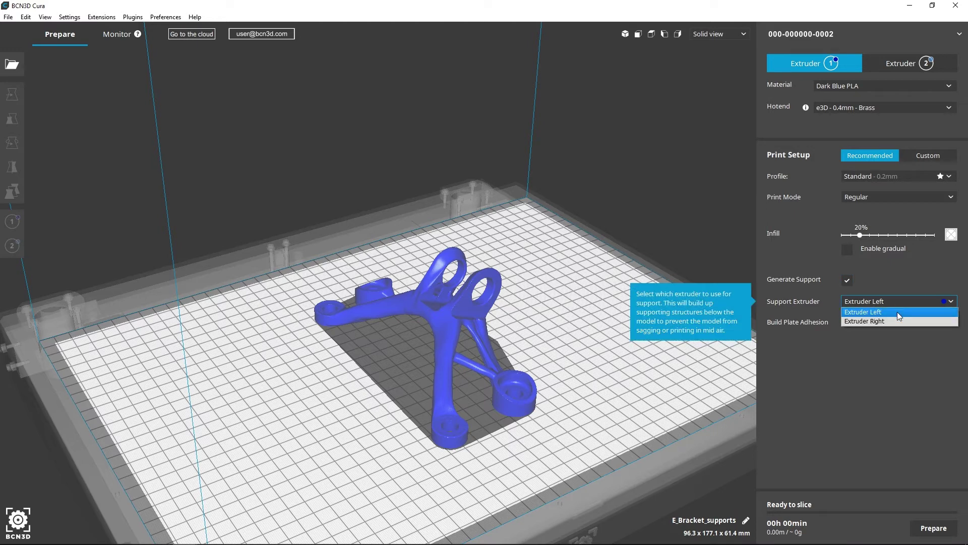
left_click(899, 323)
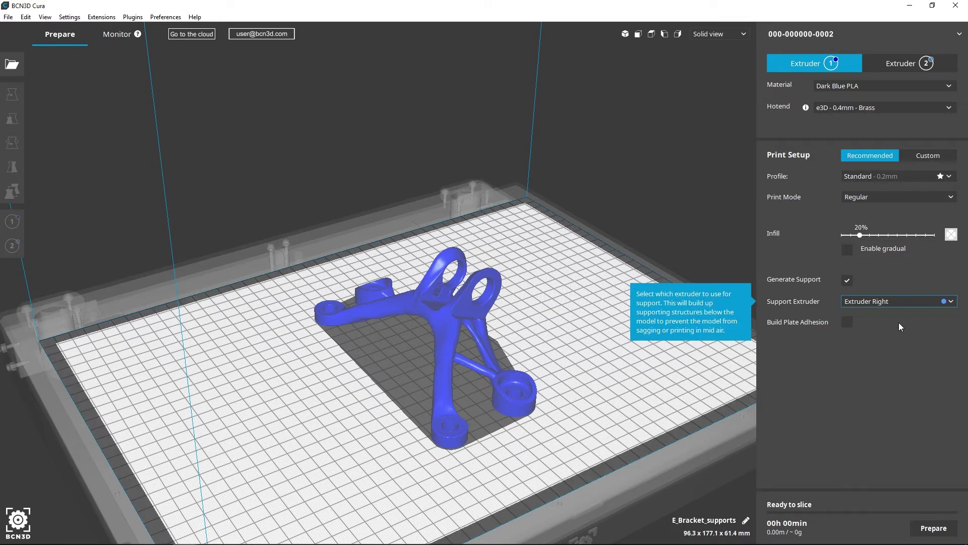
- Load BCN3D Filaments Natural PVA into Extruder 2
left_click(901, 64)
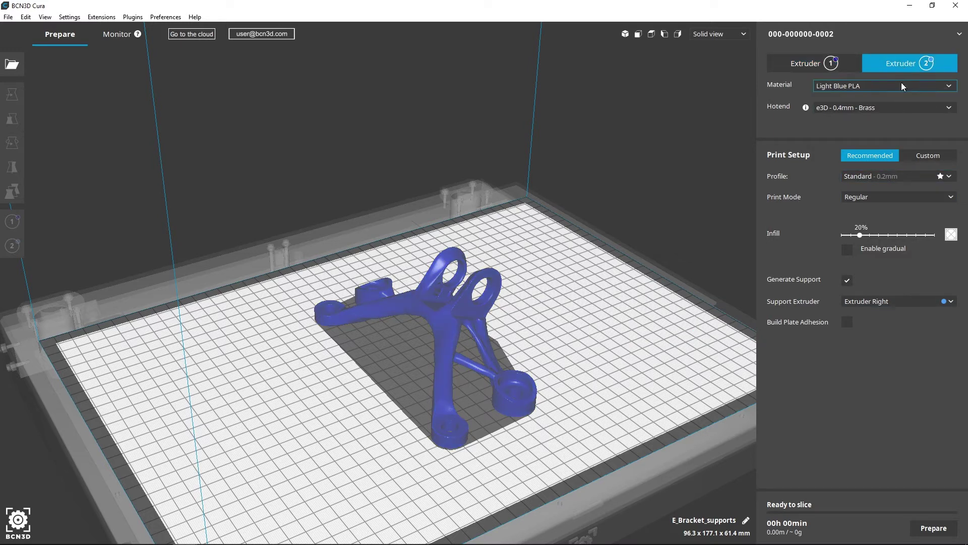
left_click(902, 85)
mouse_move(875, 116)
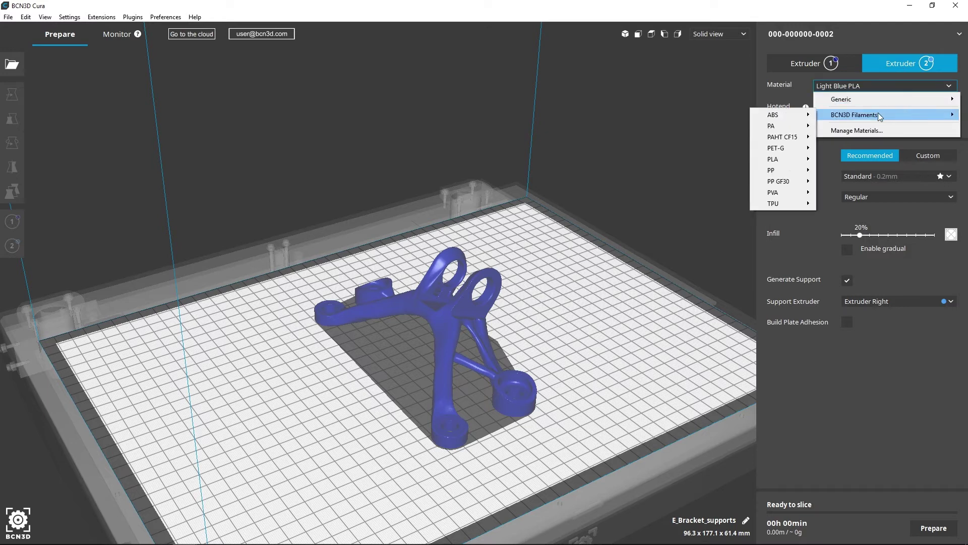
mouse_move(800, 193)
left_click(865, 194)
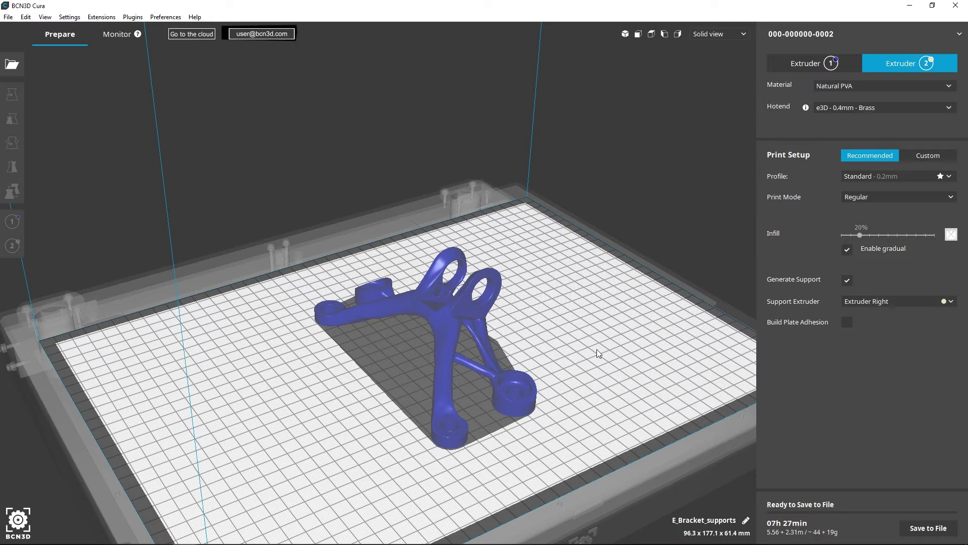
- Switch to Layer view and orbit around the sliced bracket, briefly toggling travel moves
left_click(731, 37)
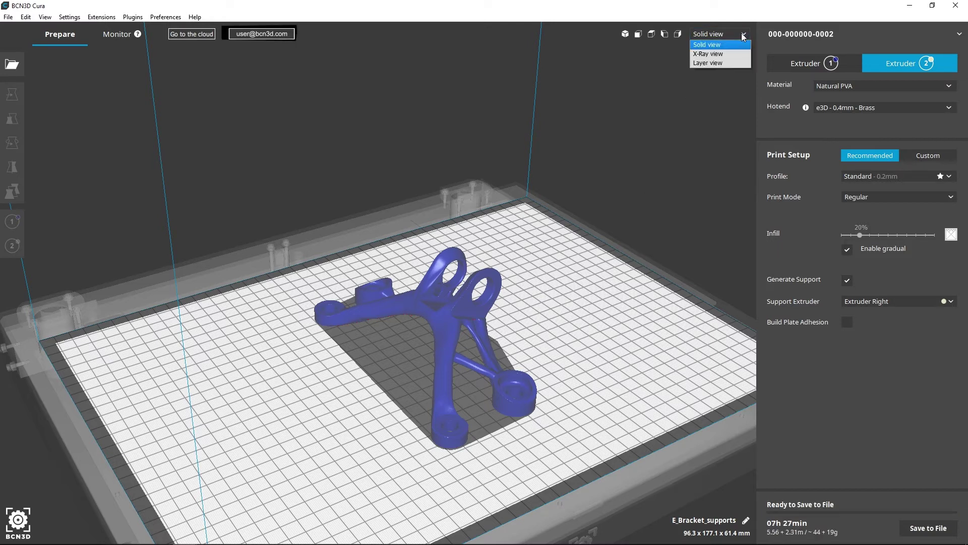
left_click(742, 64)
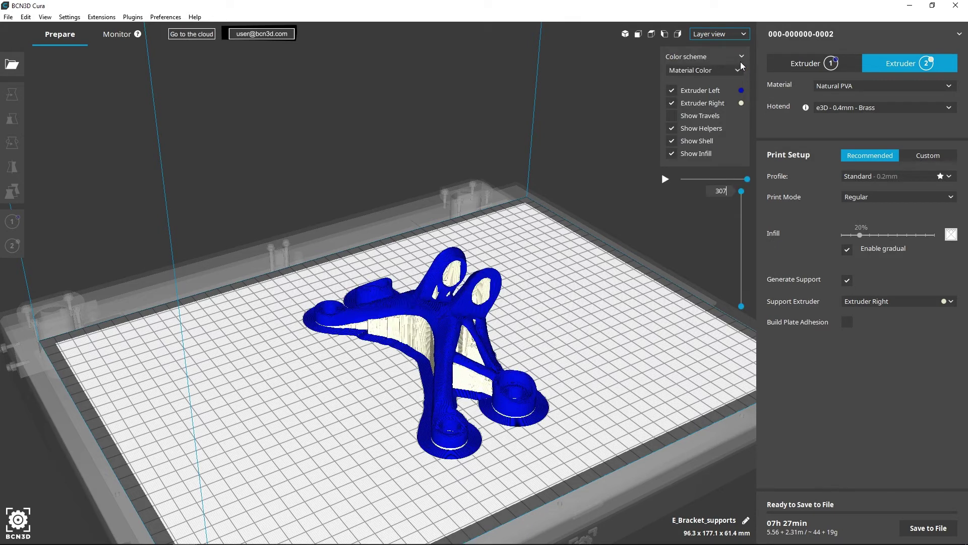
right_click_drag(532, 376, 607, 389)
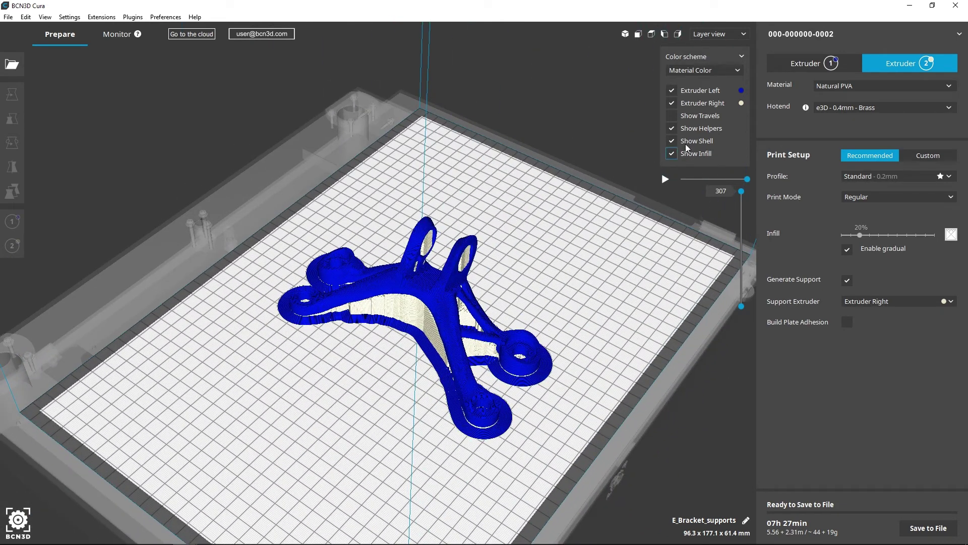
left_click(678, 117)
left_click(677, 117)
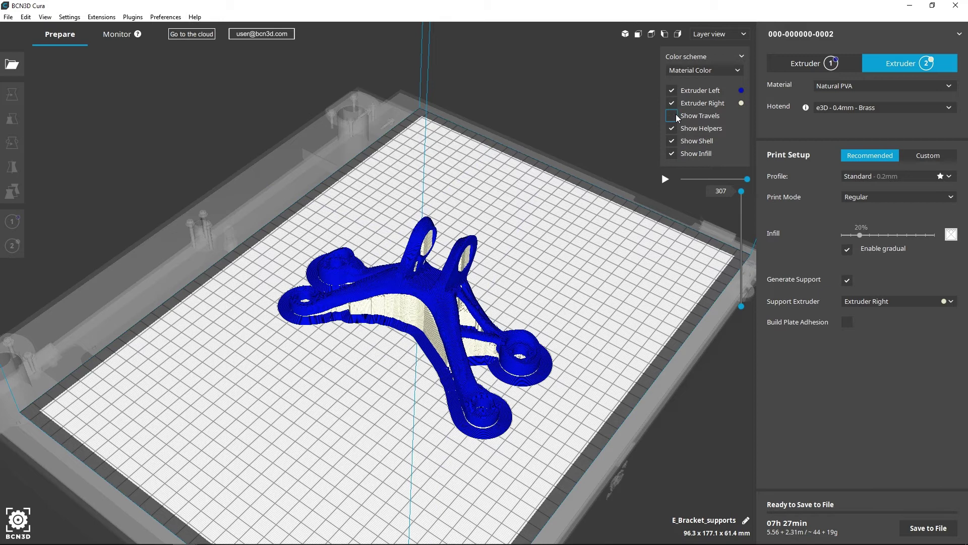
- Cycle the colour scheme through Line Type, Feedrate and Layer thickness, ending on Material Color
left_click(708, 72)
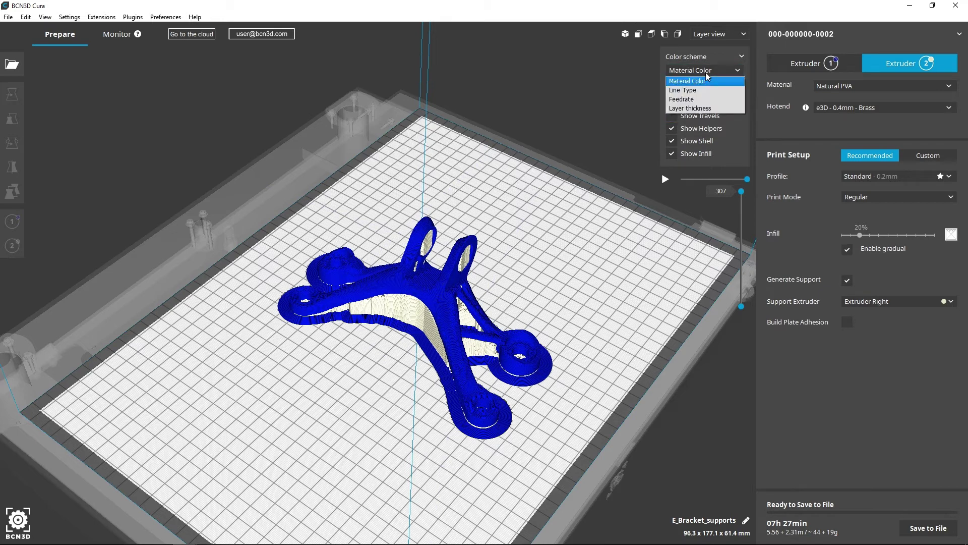
left_click(706, 91)
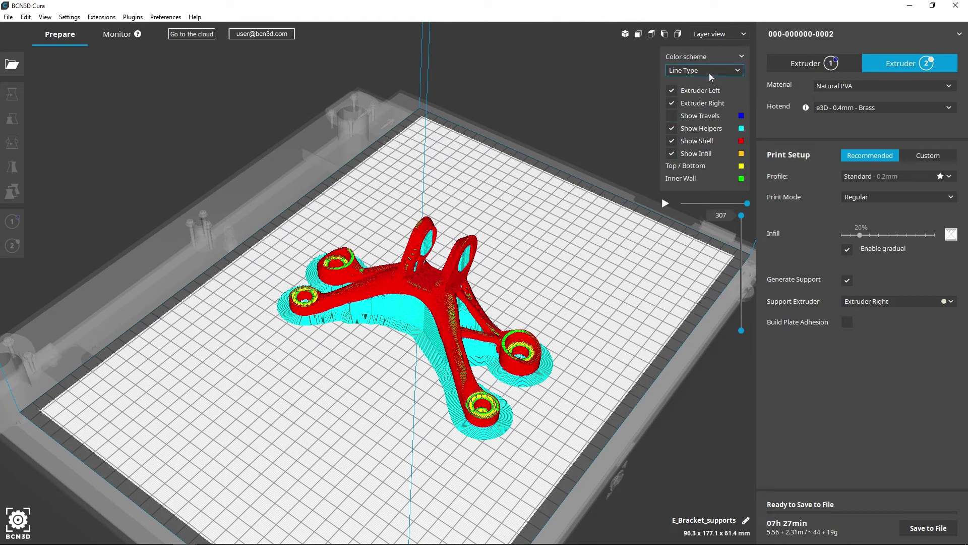
left_click(712, 73)
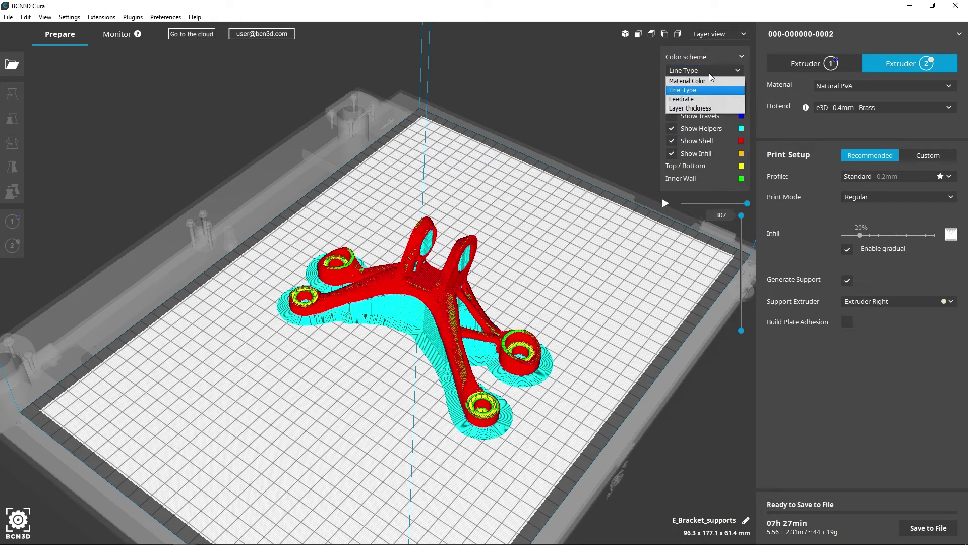
left_click(711, 99)
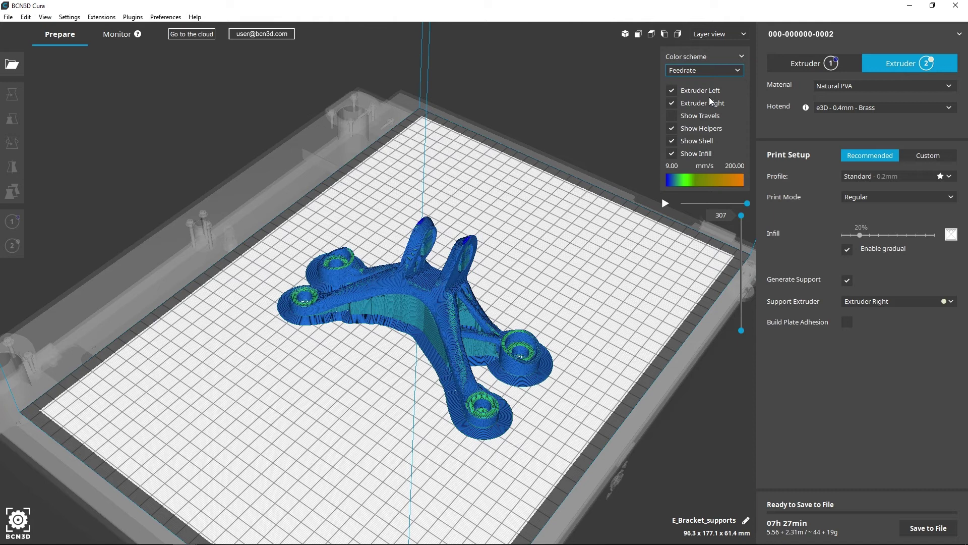
left_click(711, 70)
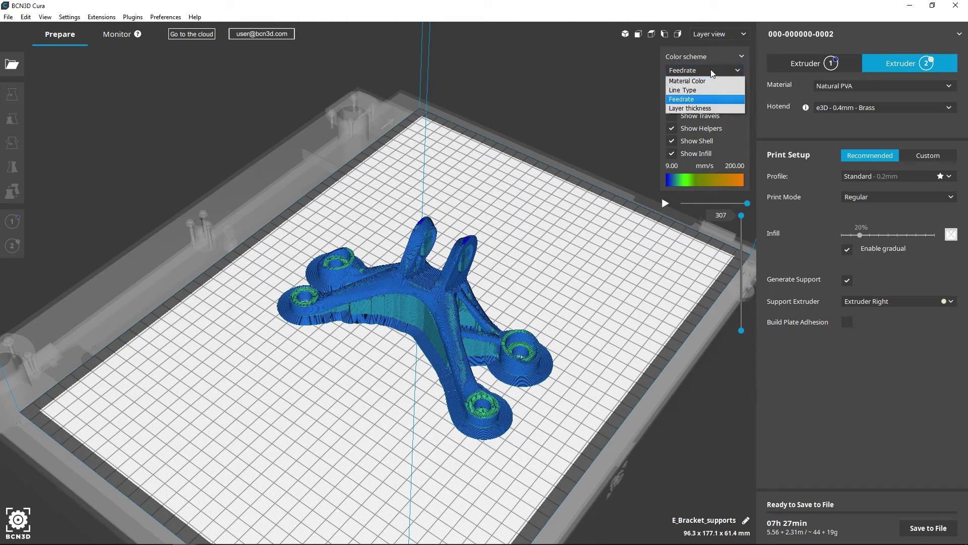
left_click(711, 109)
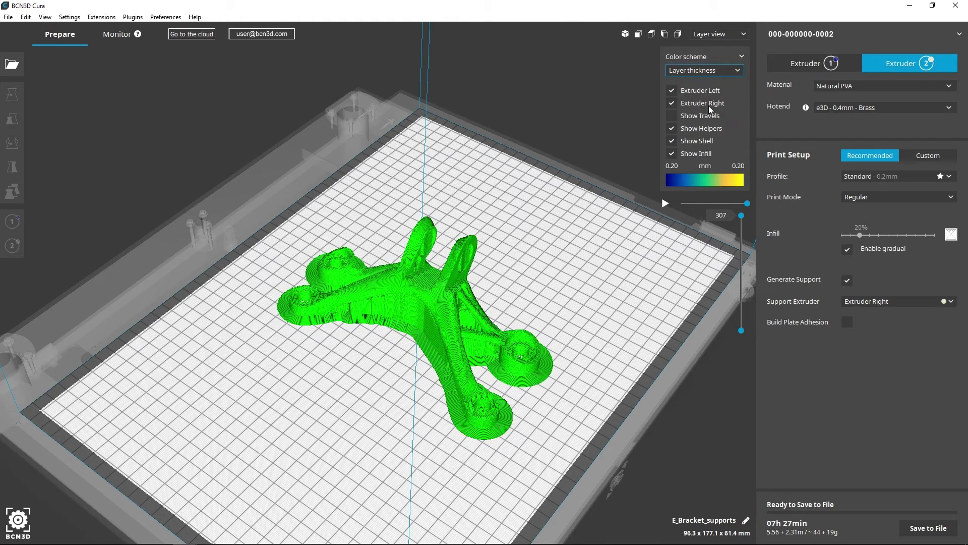
left_click(711, 72)
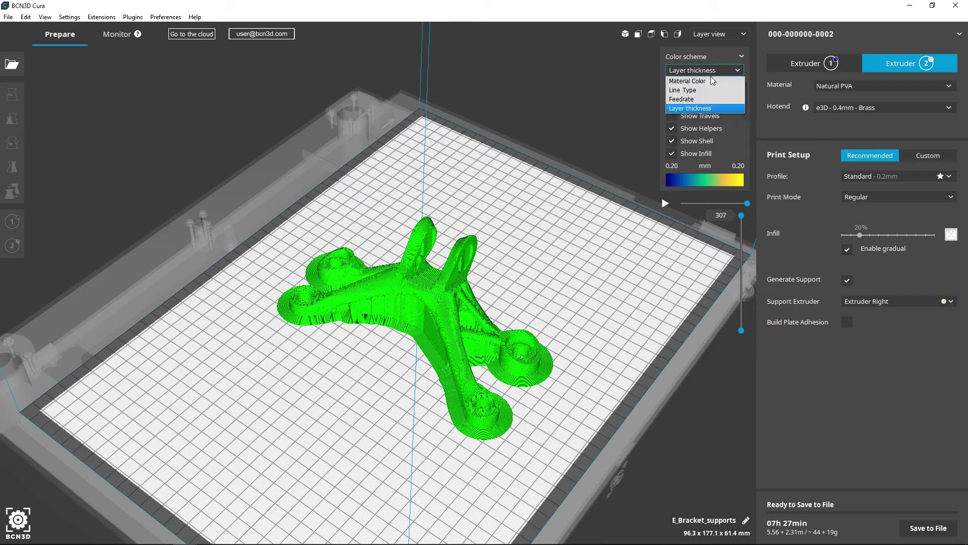
left_click(713, 80)
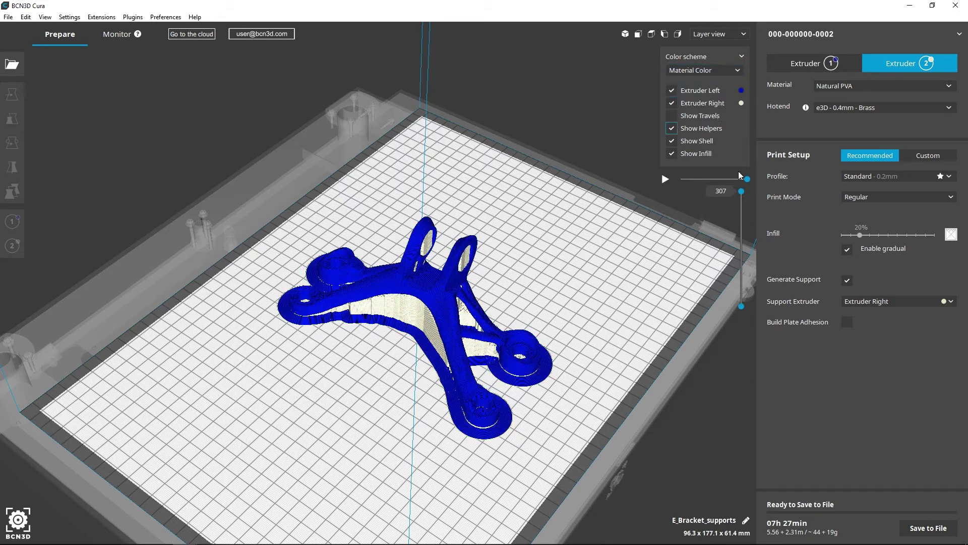
- Lower the layer slider to see inside, play and pause the simulation, then restore all 307 layers
left_click_drag(743, 194, 742, 261)
scroll(403, 325, "up", 5)
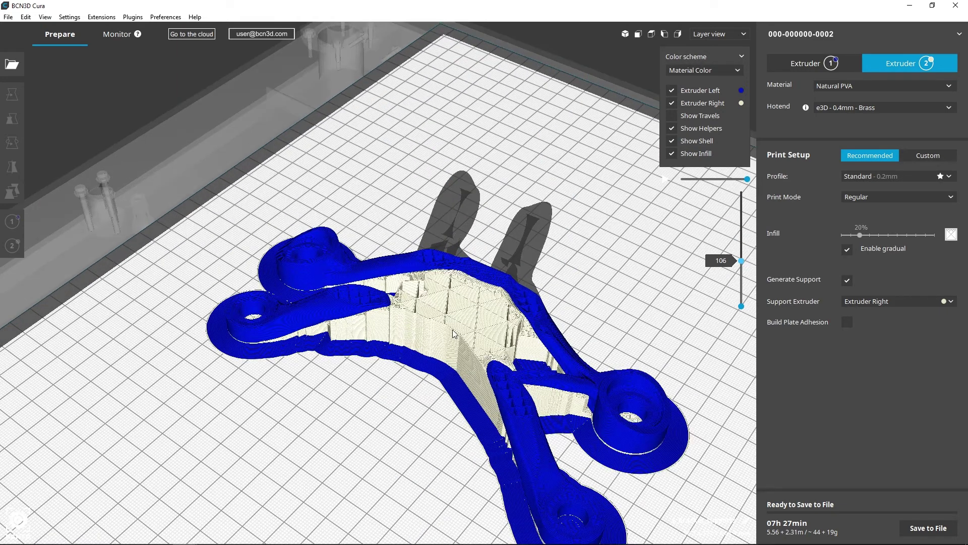
scroll(435, 323, "up", 6)
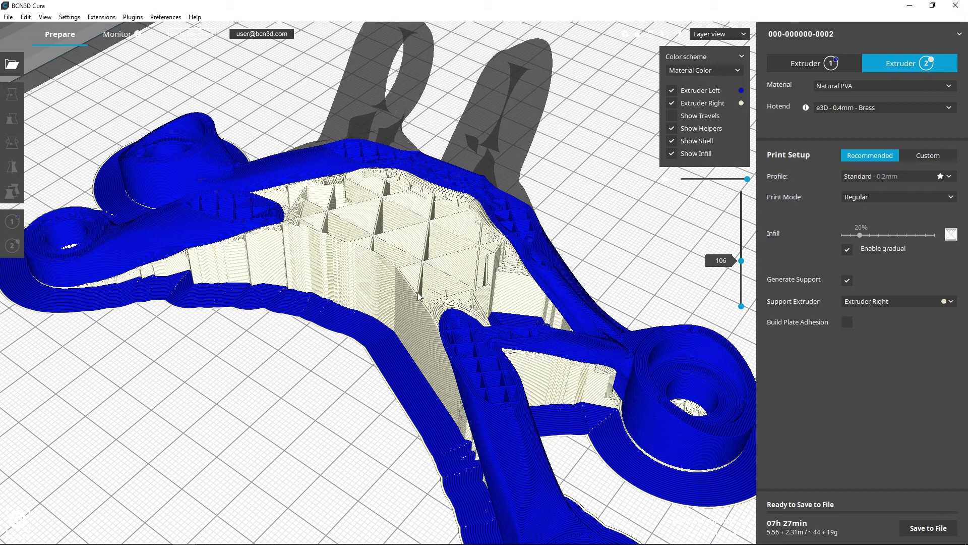
left_click(666, 179)
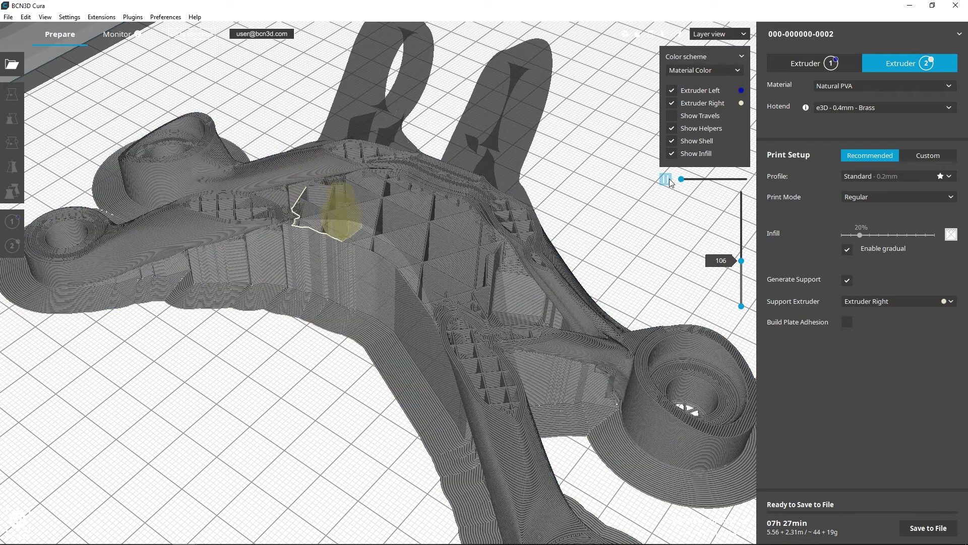
left_click(667, 180)
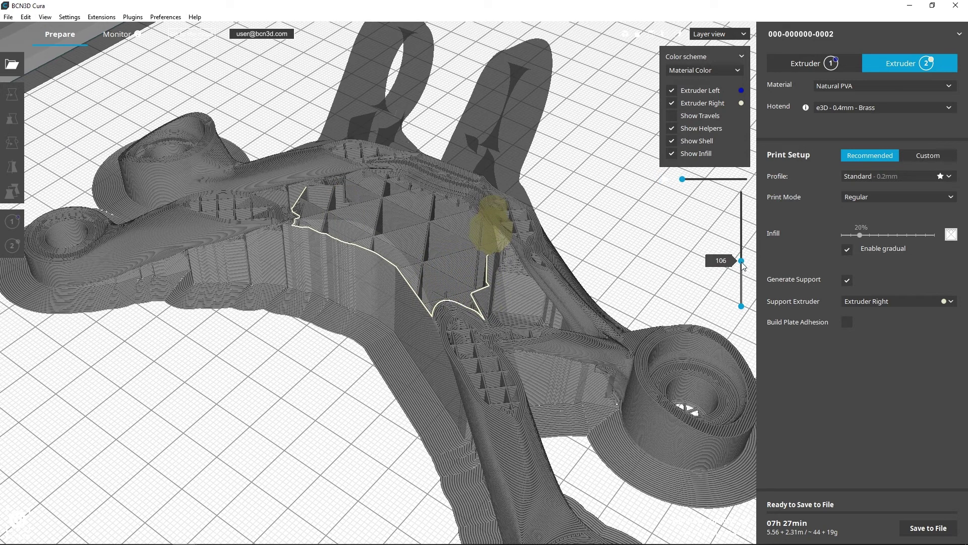
left_click_drag(741, 260, 747, 182)
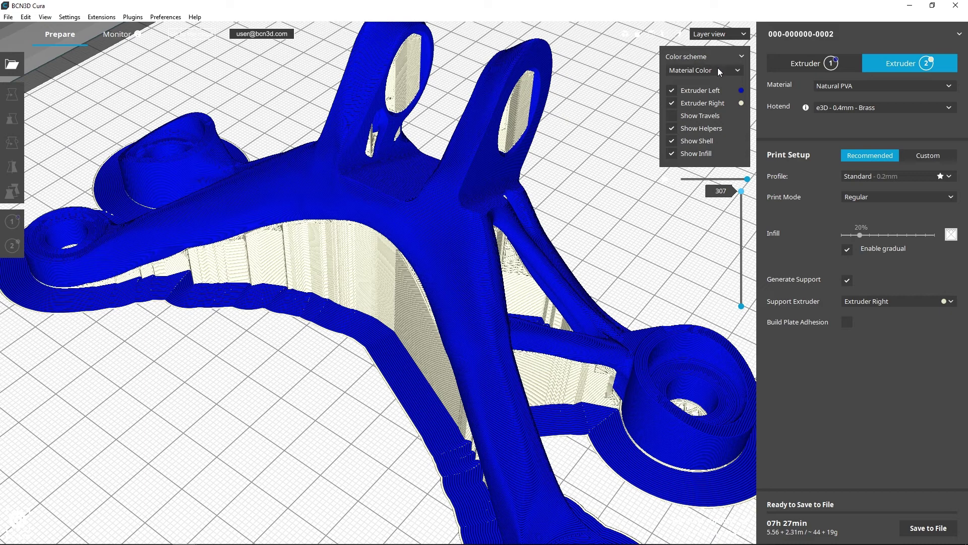
left_click(717, 34)
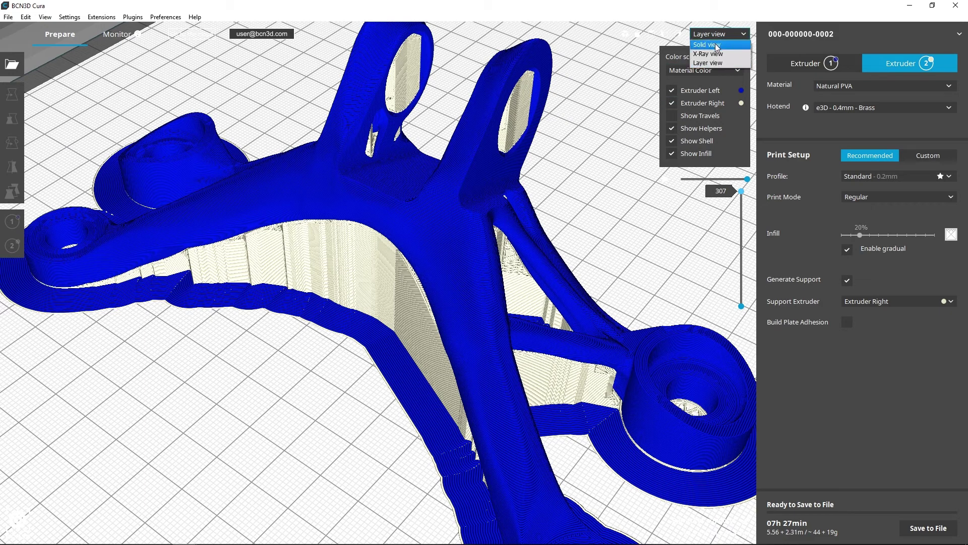
- Return to Solid view and delete the bracket from the build plate
left_click(717, 45)
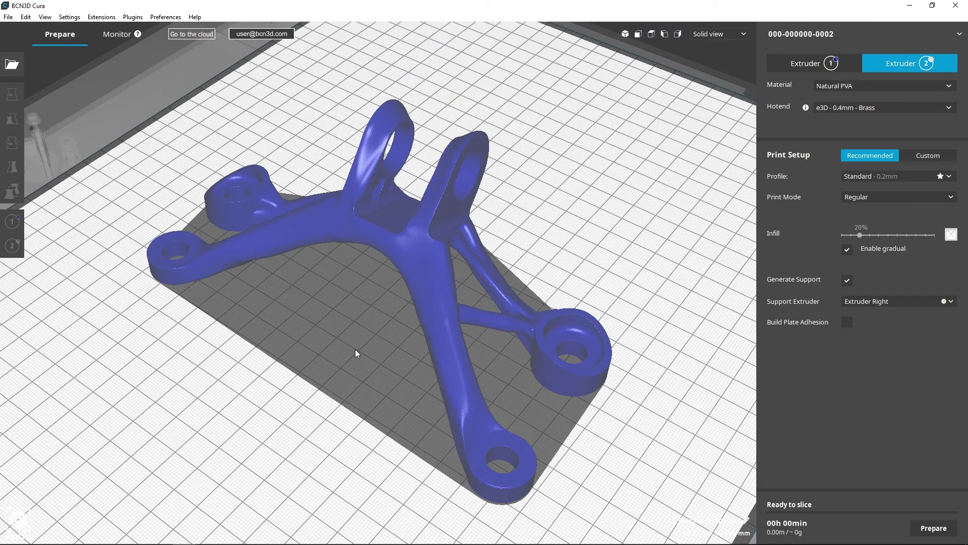
right_click_drag(355, 349, 344, 328)
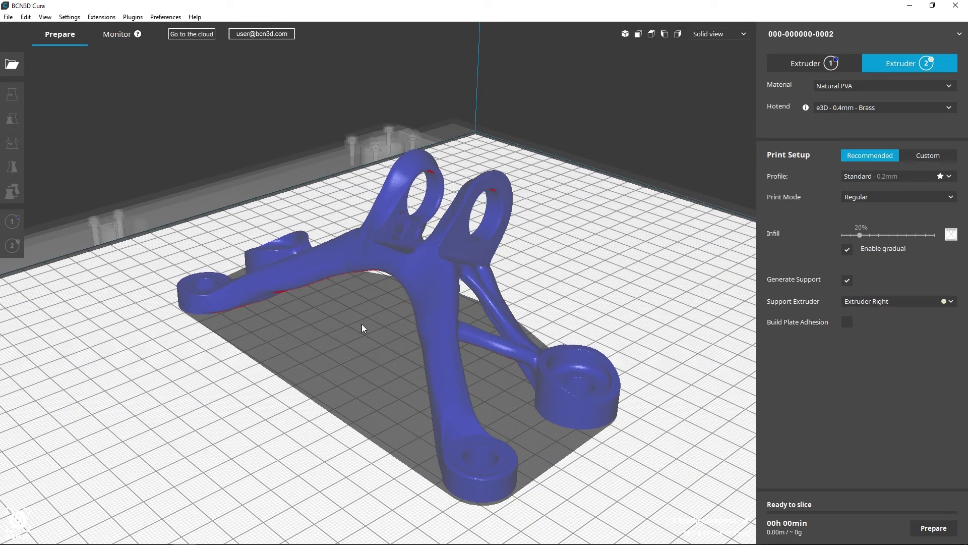
left_click(375, 257)
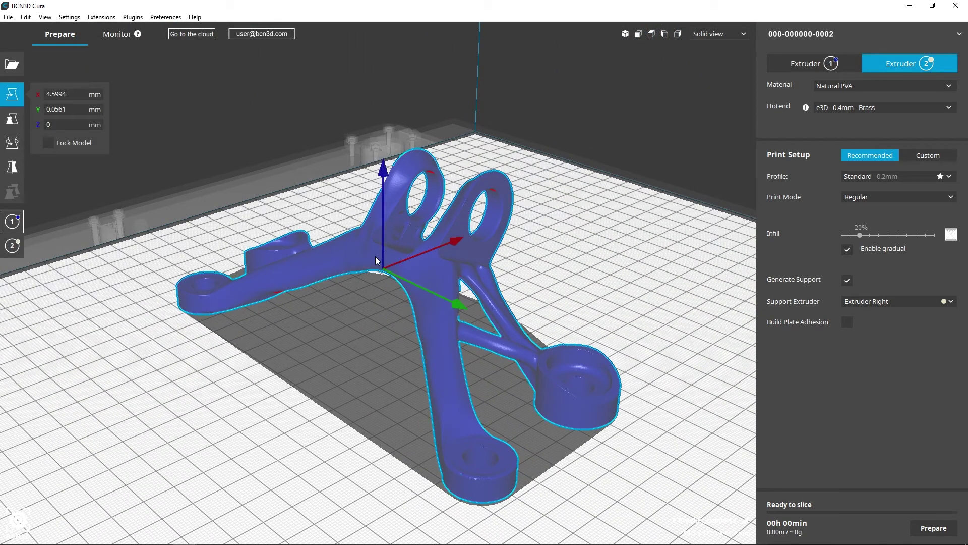
key("Delete")
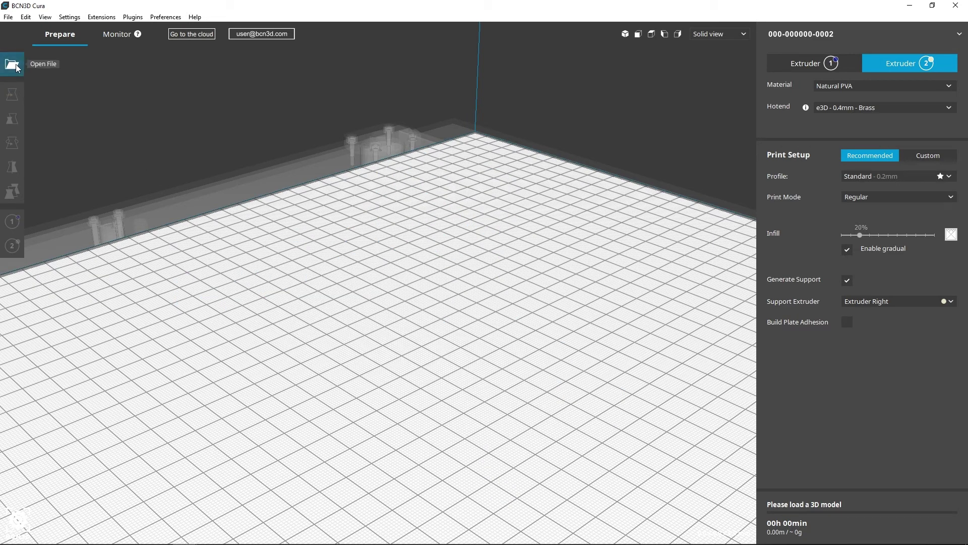
- Open the Wheel_airless_flex and rigid wheel files together onto the plate
left_click(13, 64)
left_click(126, 101)
left_click(146, 111, "shift")
left_click(561, 339)
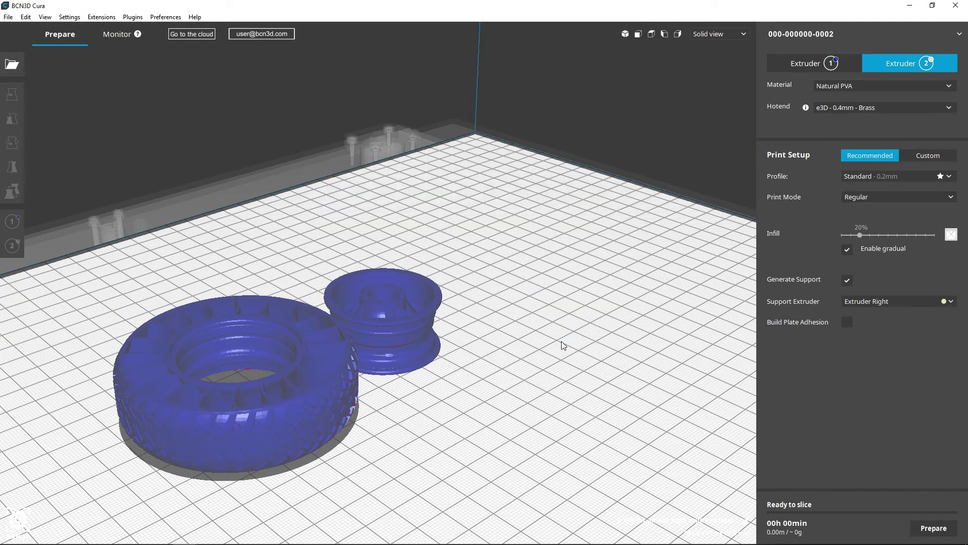
scroll(562, 341, "down", 5)
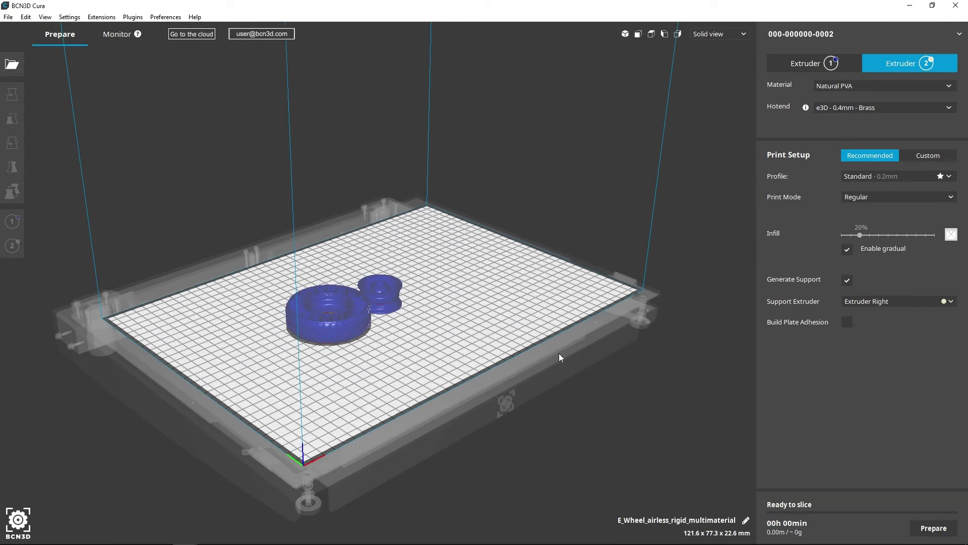
right_click_drag(558, 355, 534, 382)
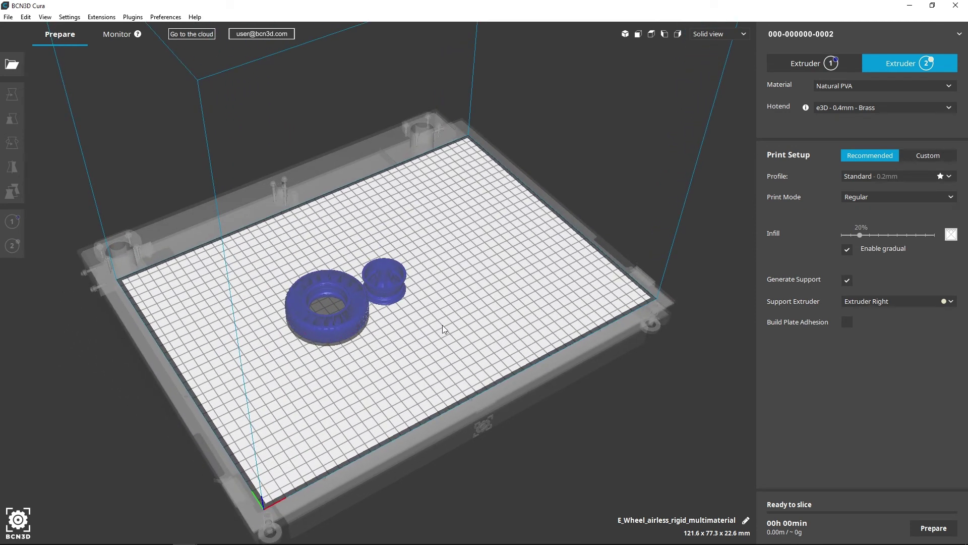
- Scale the rim and tire together uniformly to 200%
left_click(393, 297)
left_click(361, 310, "ctrl")
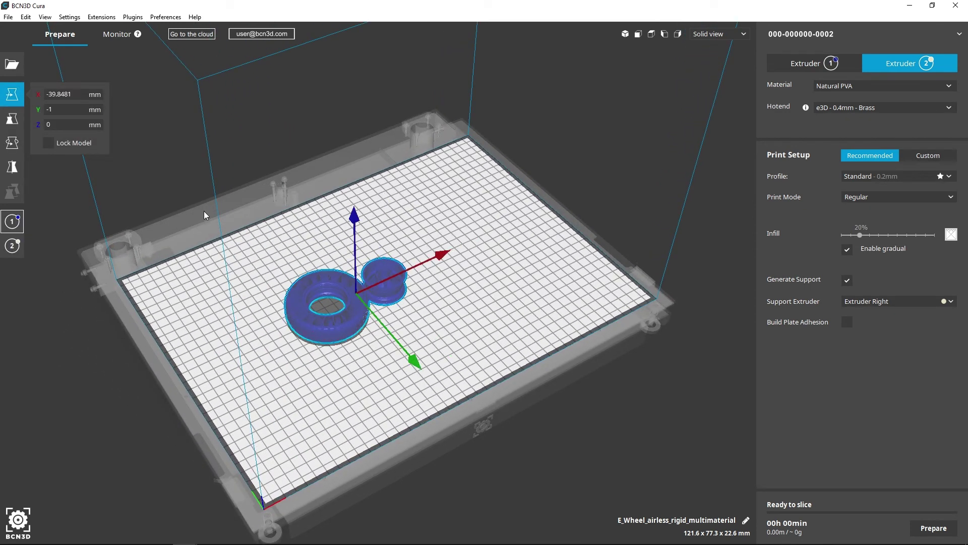
left_click(11, 120)
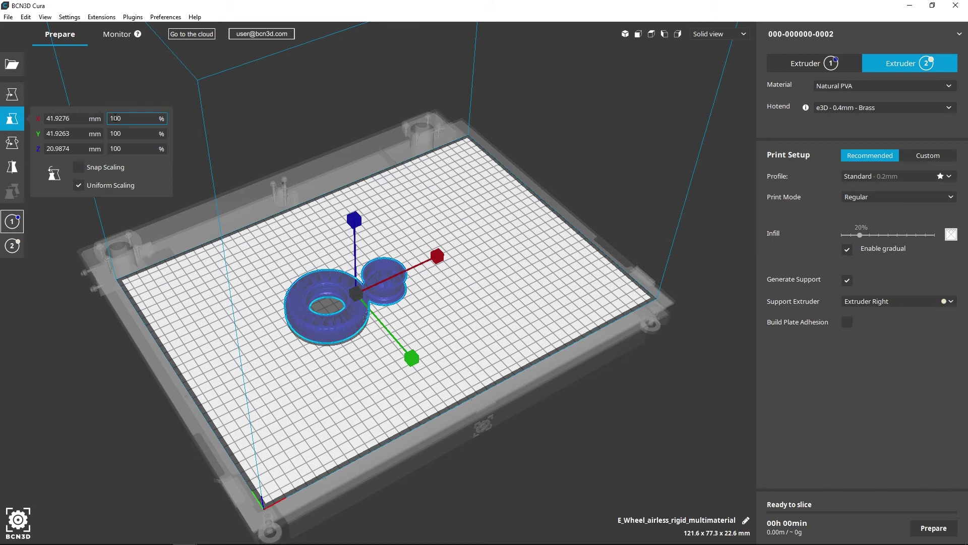
key("BackSpace")
type("2")
key("Return")
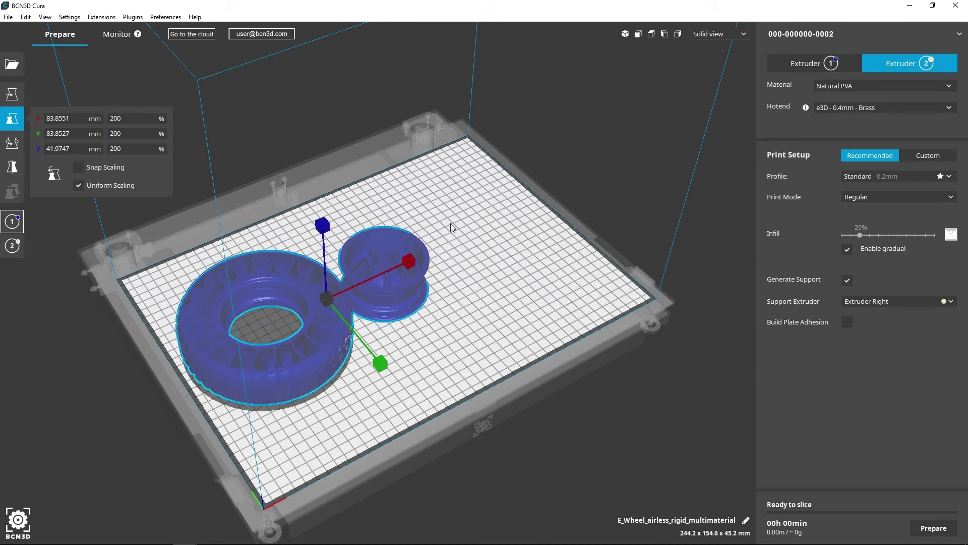
- Move the rim and the tire apart to the right along X
left_click(453, 227)
left_click(399, 286)
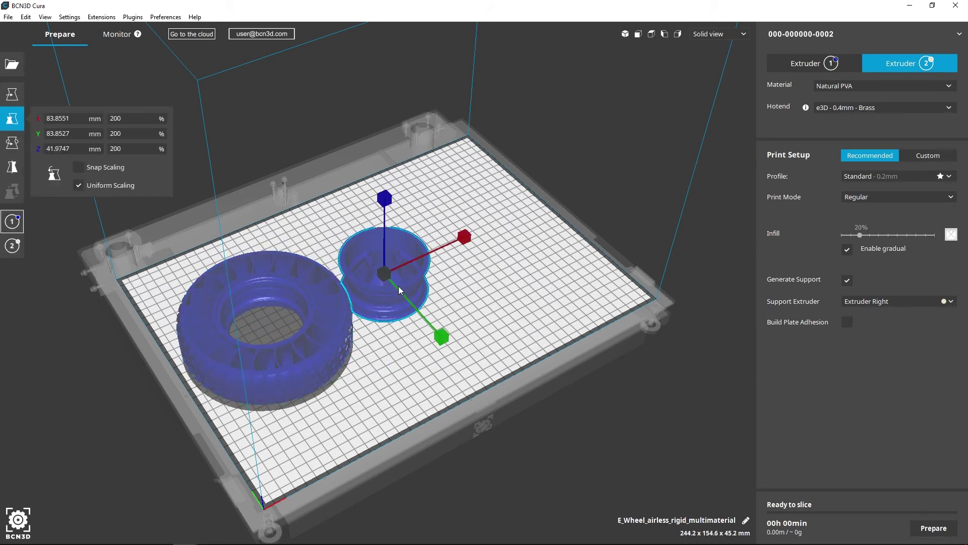
left_click(12, 93)
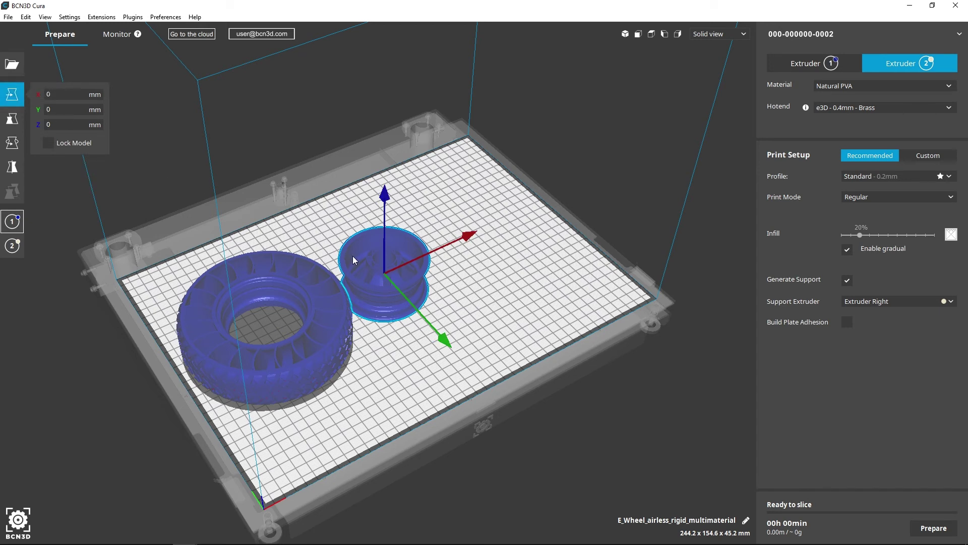
left_click_drag(468, 241, 526, 215)
left_click(337, 309)
left_click_drag(357, 288, 402, 266)
- Set Extruder 1's material to BCN3D Filaments > ABS > White ABS
left_click(428, 324)
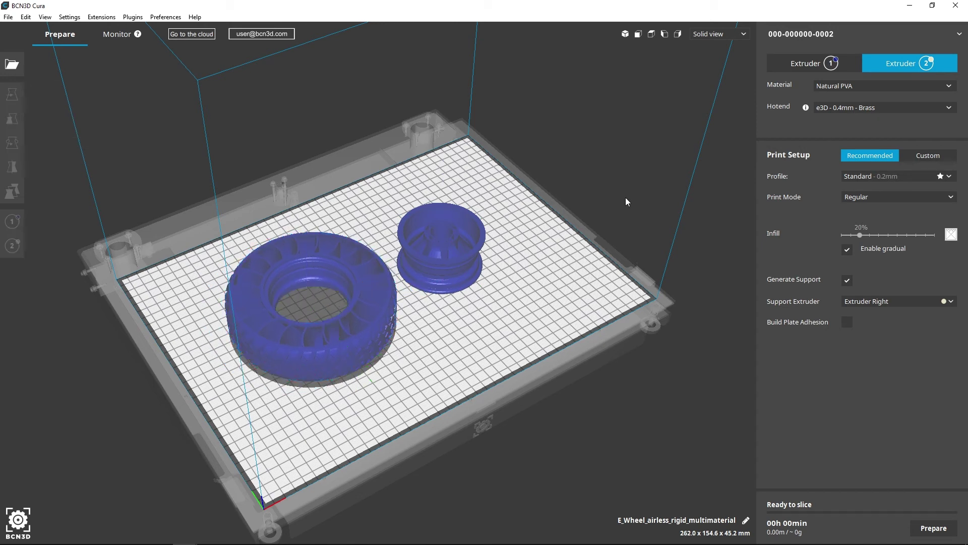
left_click(805, 64)
left_click(844, 88)
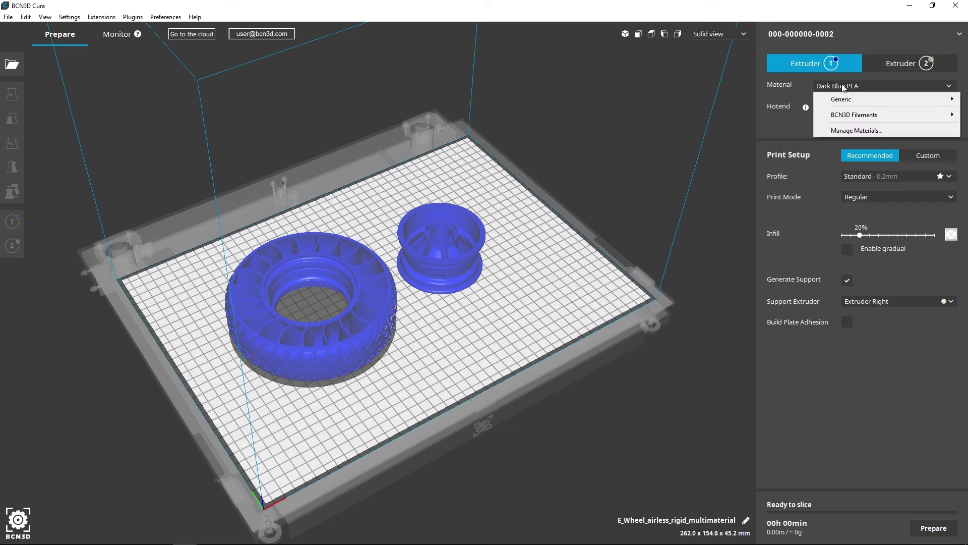
mouse_move(847, 116)
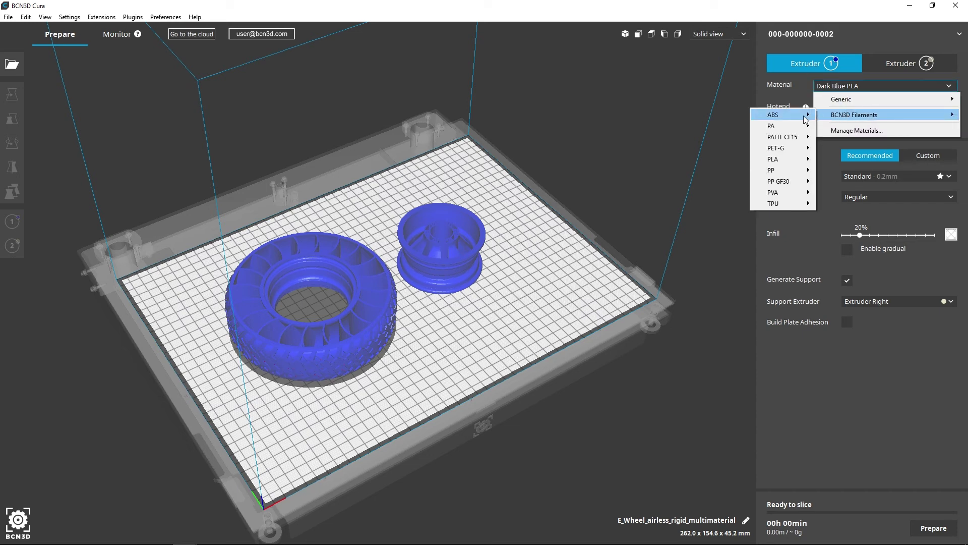
mouse_move(805, 116)
left_click(846, 128)
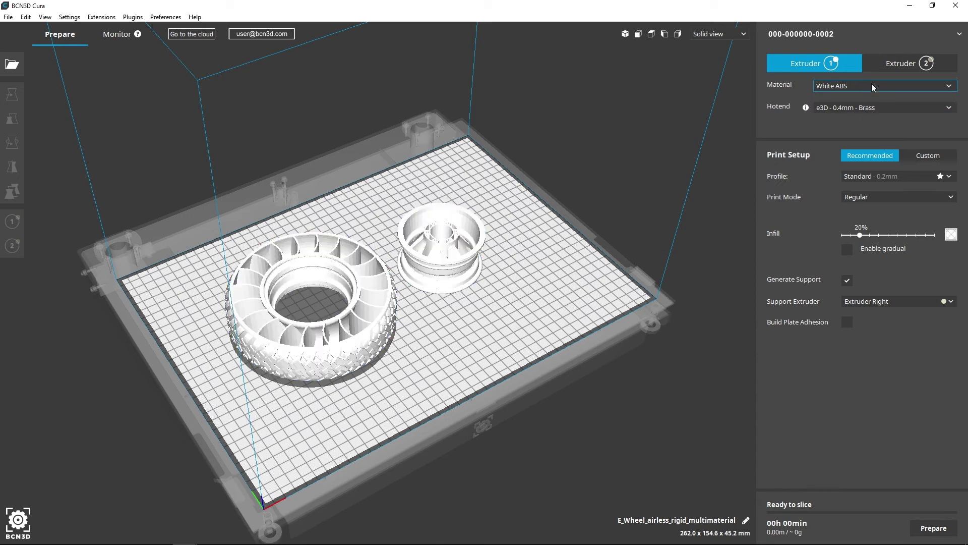
- Set Extruder 2's material to BCN3D Filaments > TPU > Black TPU
left_click(880, 65)
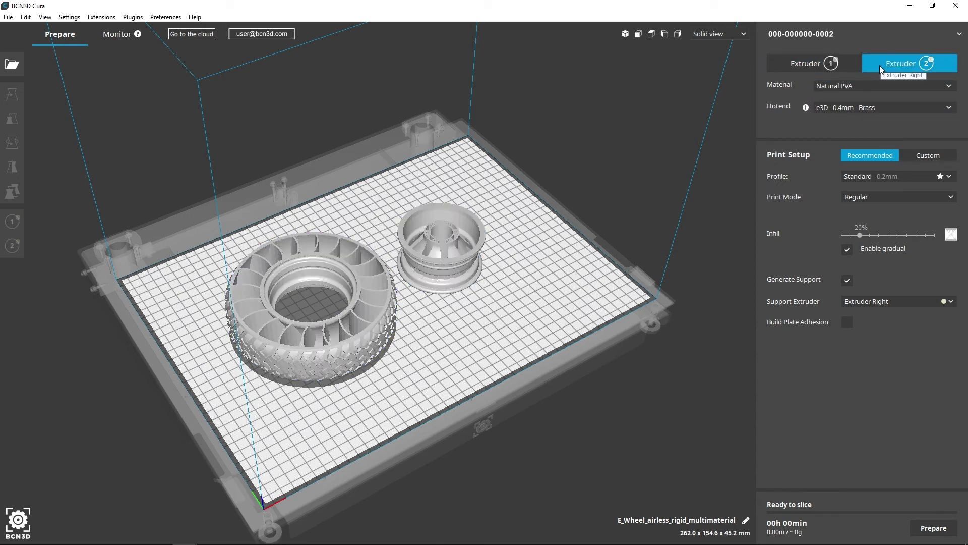
left_click(878, 86)
mouse_move(878, 116)
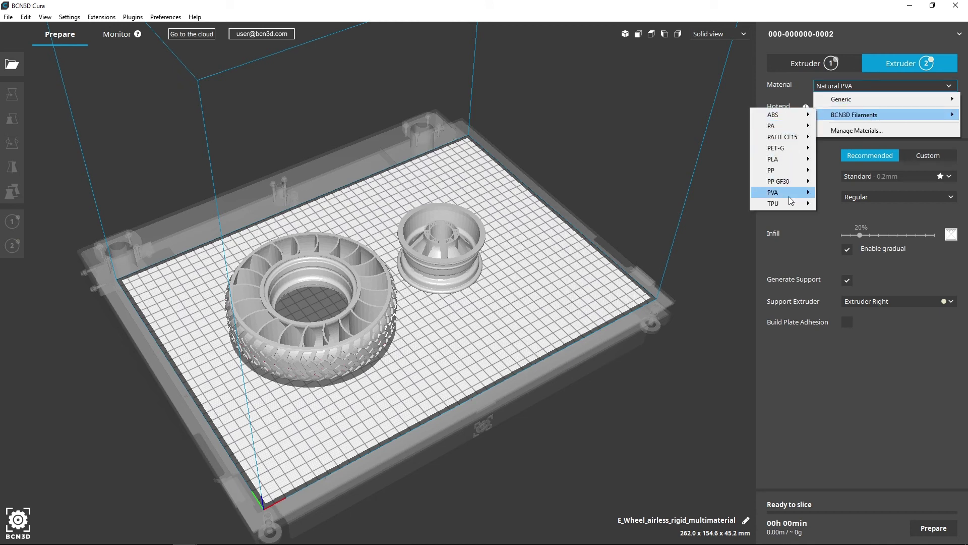
mouse_move(793, 211)
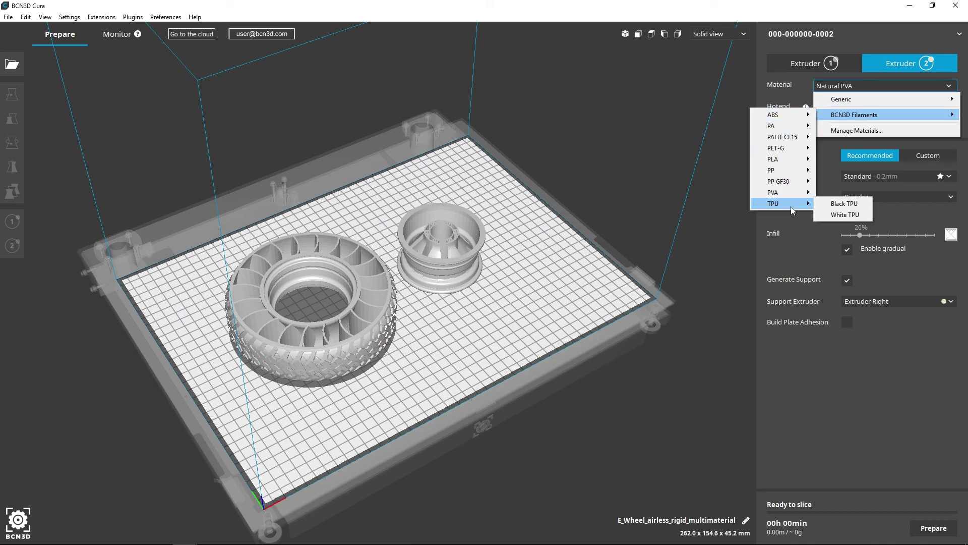
left_click(845, 204)
- Assign the rim to Extruder 1 and the tire to Extruder 2
left_click(447, 264)
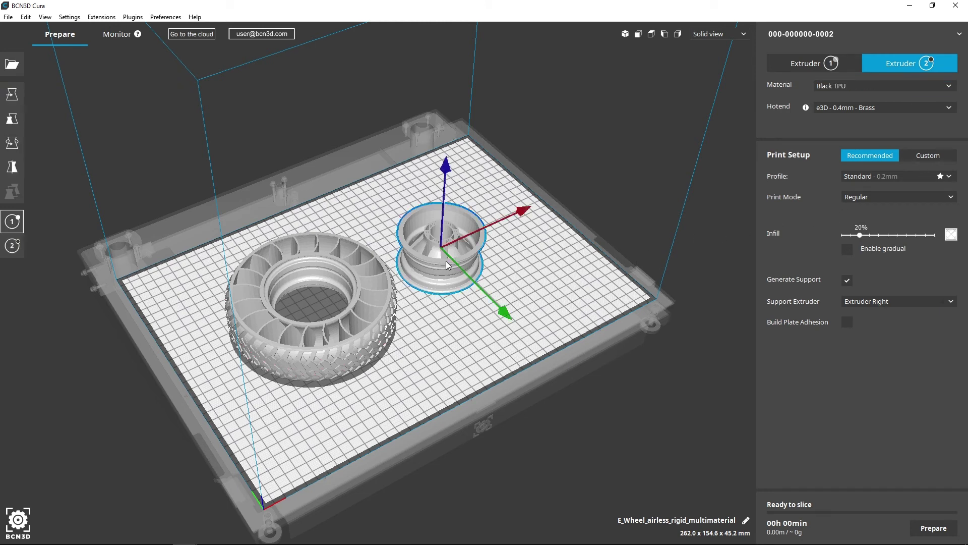
left_click(15, 223)
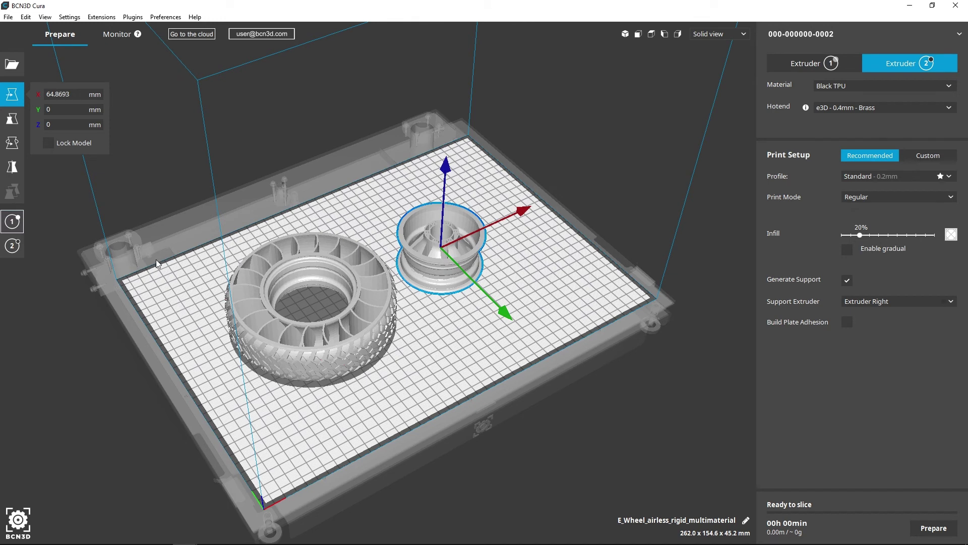
left_click(344, 285)
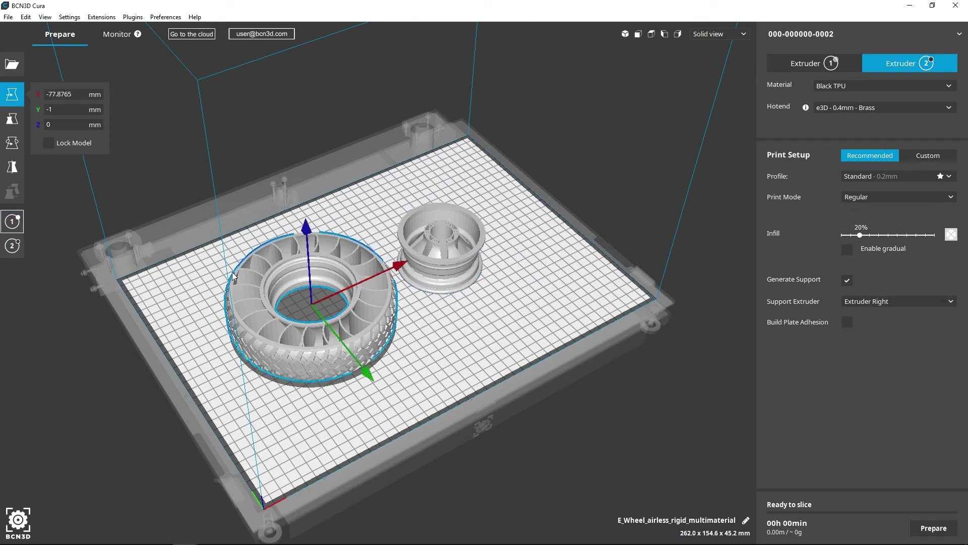
left_click(16, 247)
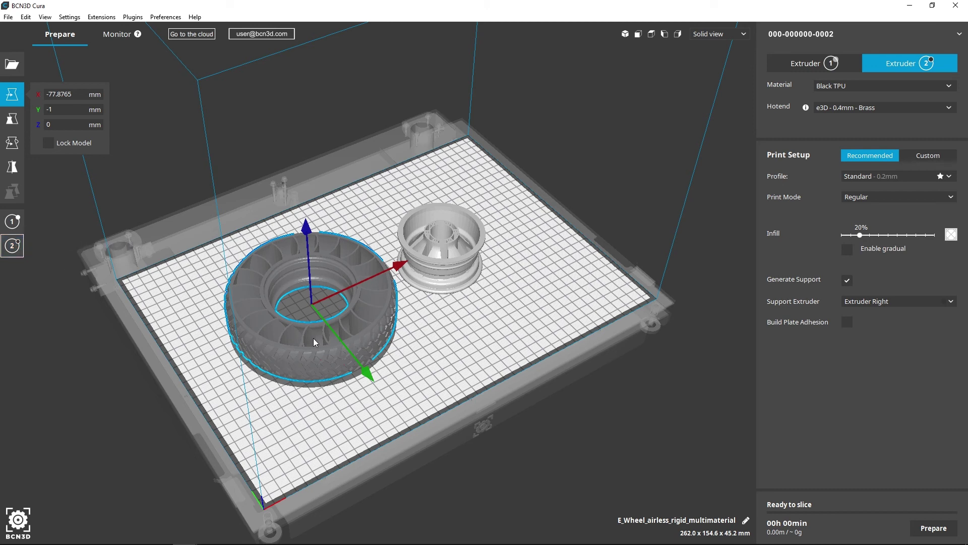
- Select the tire and rim together and merge them into one model
left_click(433, 271, "ctrl")
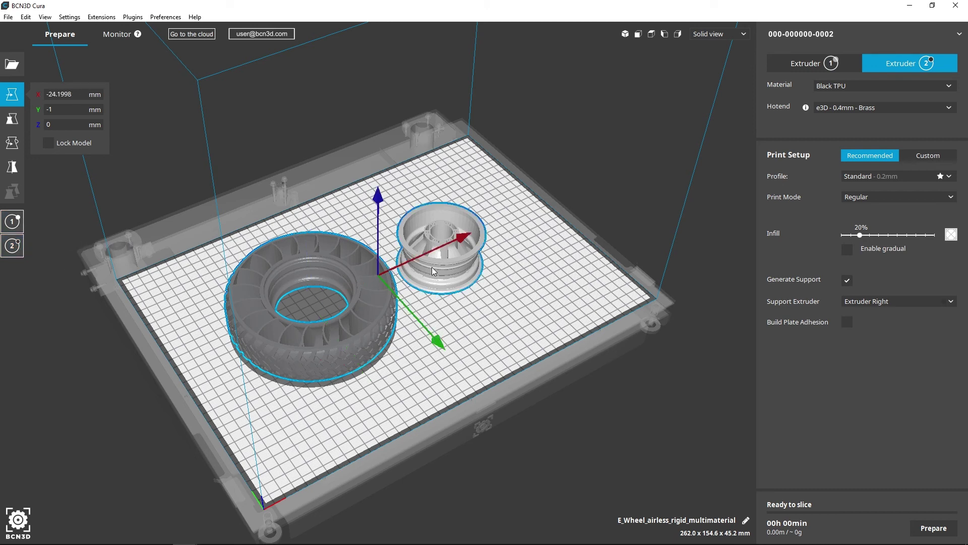
right_click(432, 271)
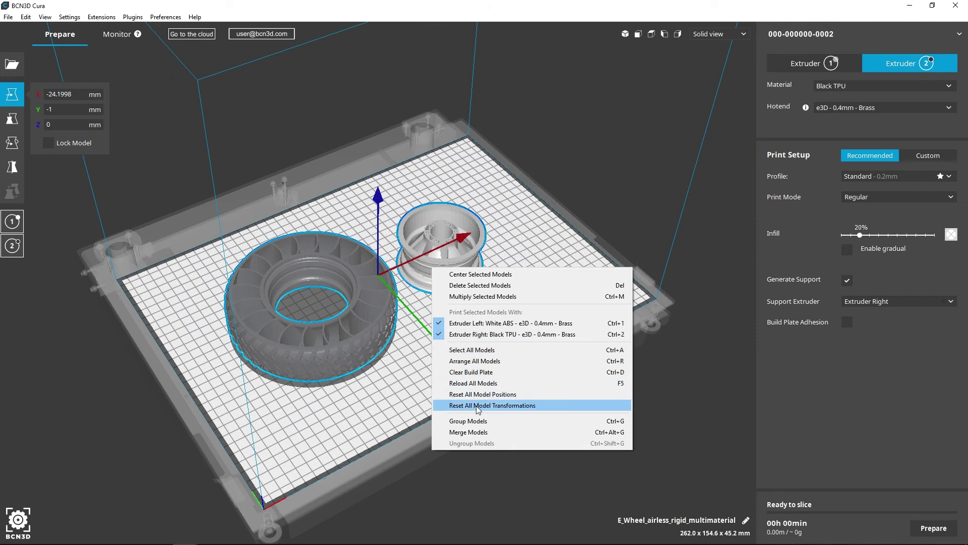
left_click(476, 433)
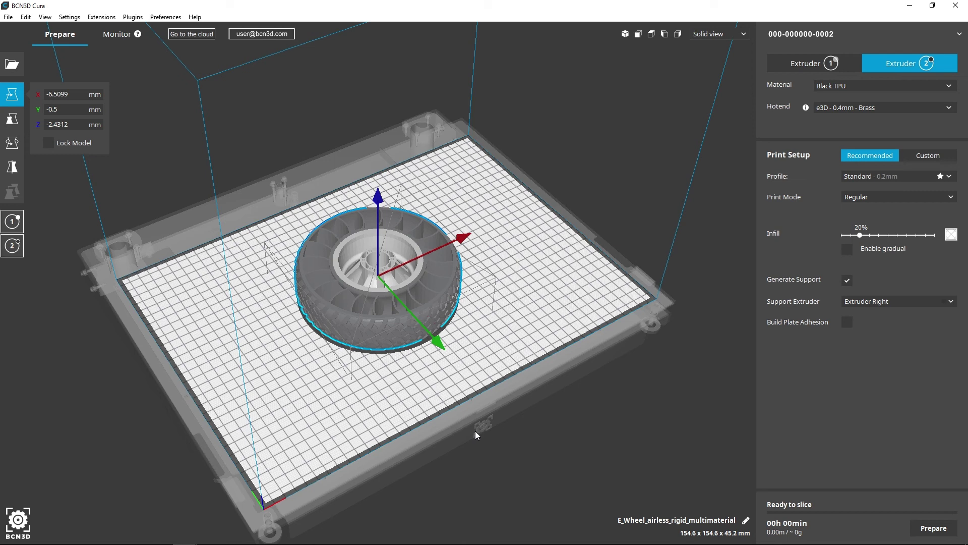
- Rotate the merged wheel about its green axis so it lies flat, then orbit to check
left_click(16, 141)
left_click_drag(455, 237, 377, 386)
scroll(370, 320, "up", 5)
right_click_drag(374, 325, 308, 396)
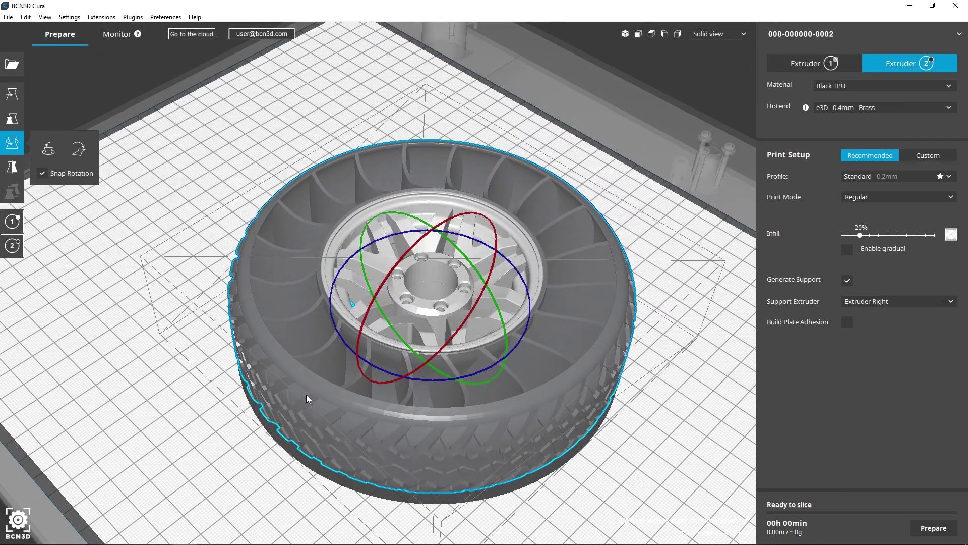
- Turn off Generate Support and slice the wheel to 01d 22h 05min, 50 + 161 g
left_click(688, 377)
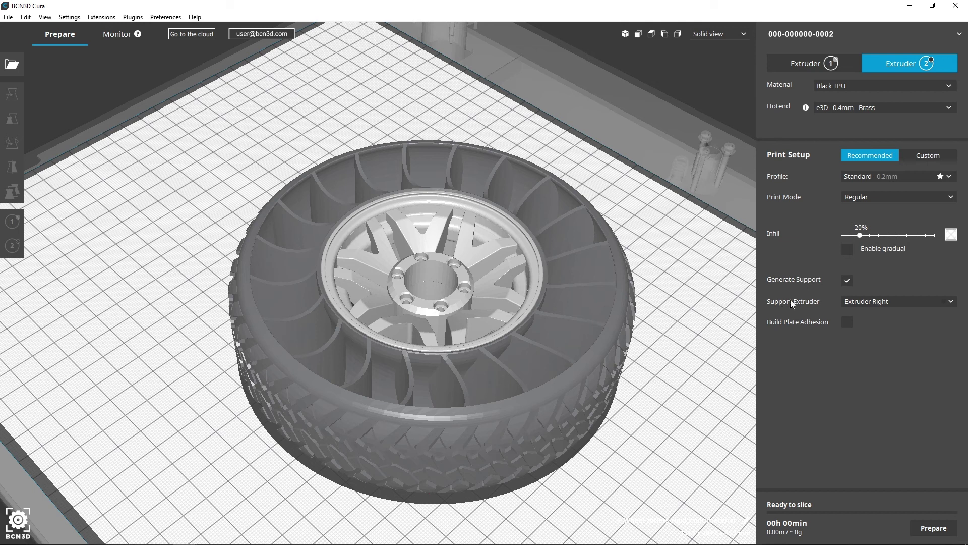
left_click(851, 281)
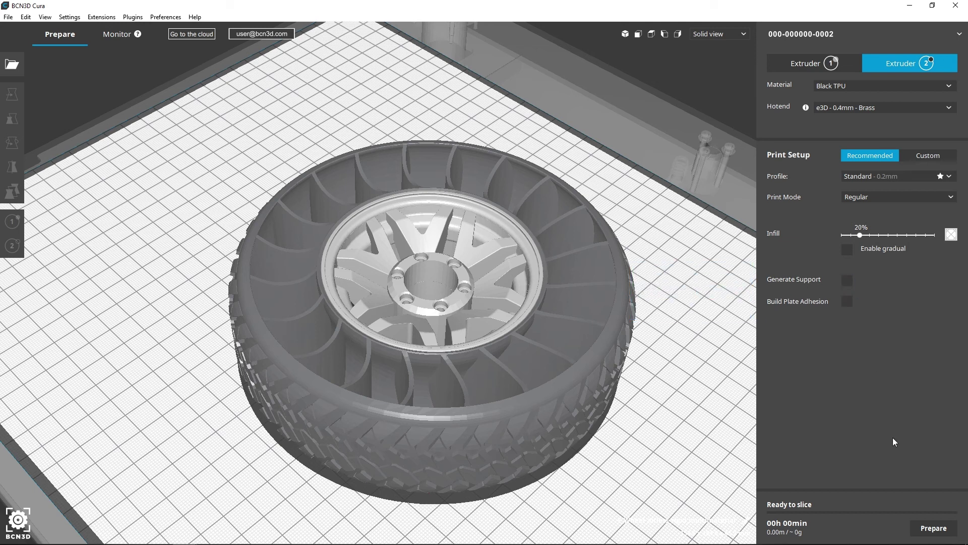
left_click(931, 530)
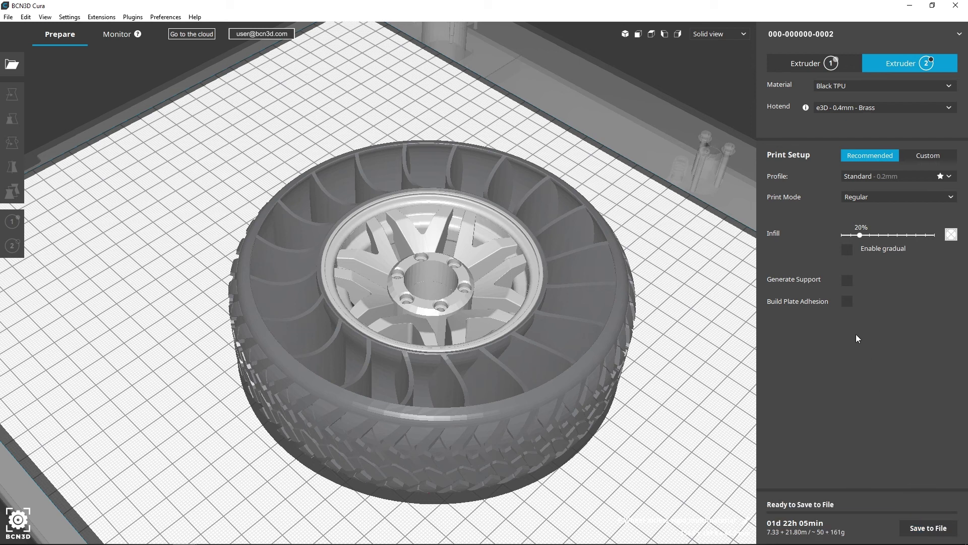
- Inspect the sliced wheel in Layer view by lowering the slider, then return to Solid view
left_click(740, 35)
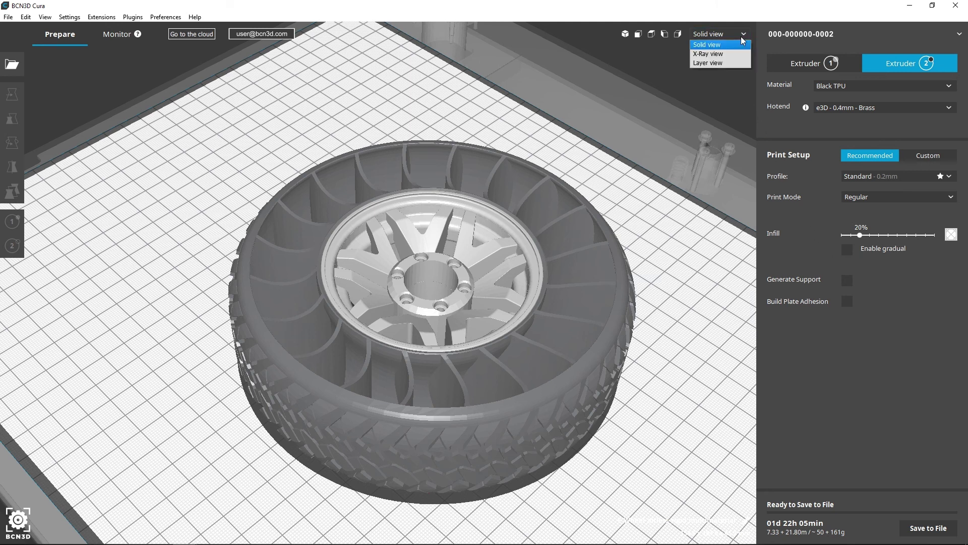
left_click(740, 63)
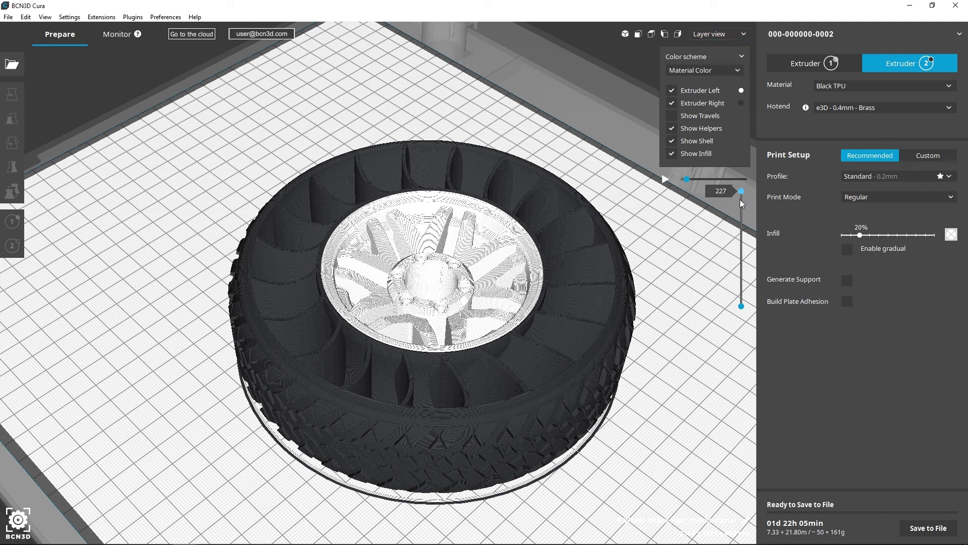
left_click_drag(740, 201, 735, 278)
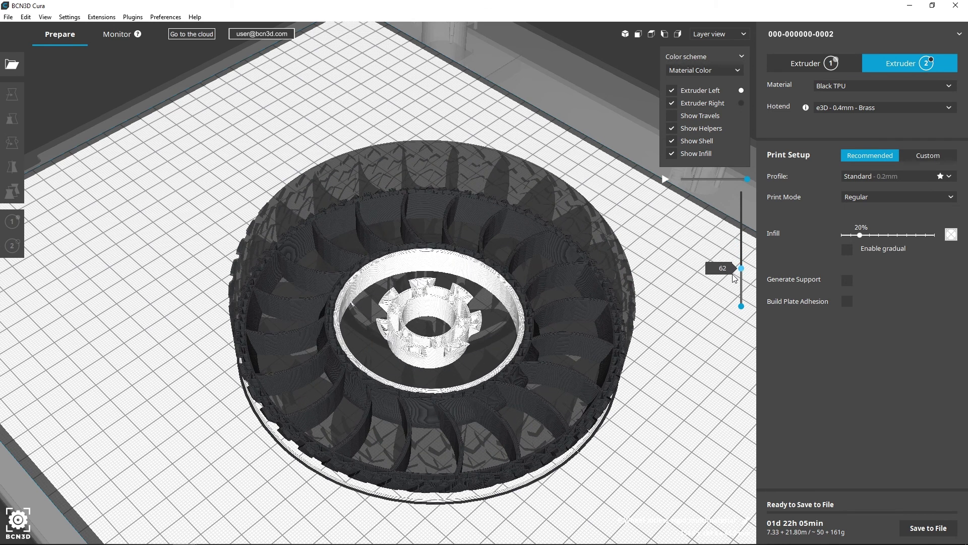
left_click(738, 37)
left_click(721, 44)
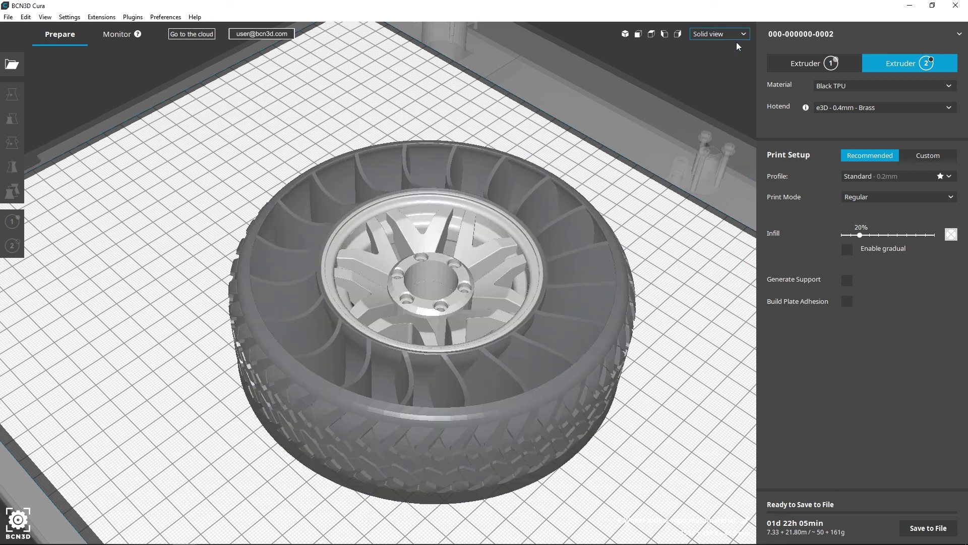